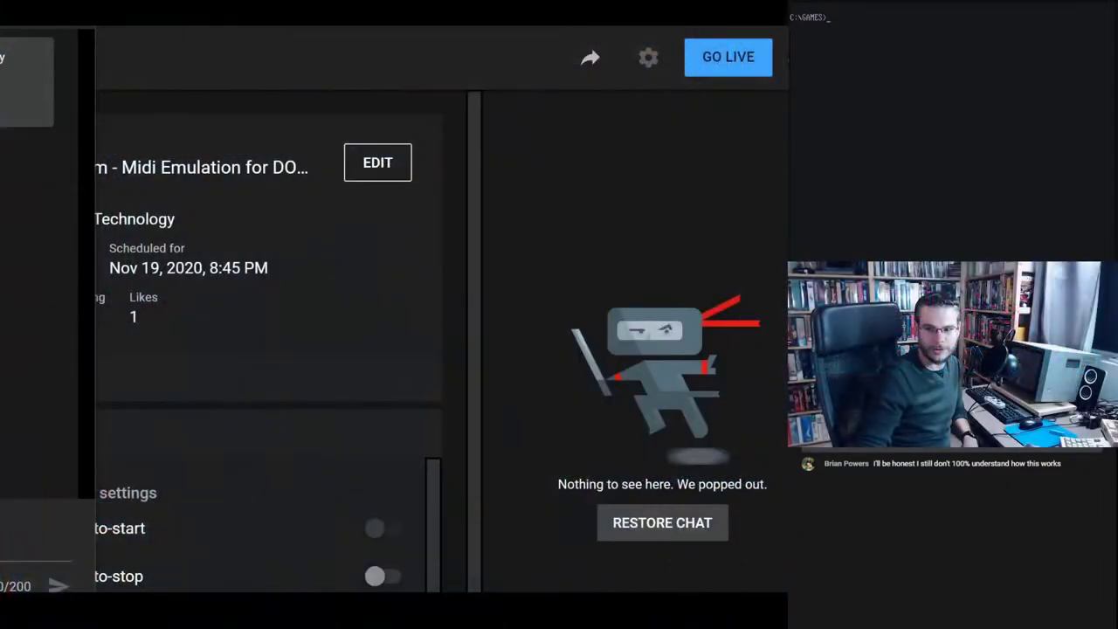
- Switch the stream to the Google Slides diagram of the sound card, MIDI and laptop wiring
key(alt+Tab)
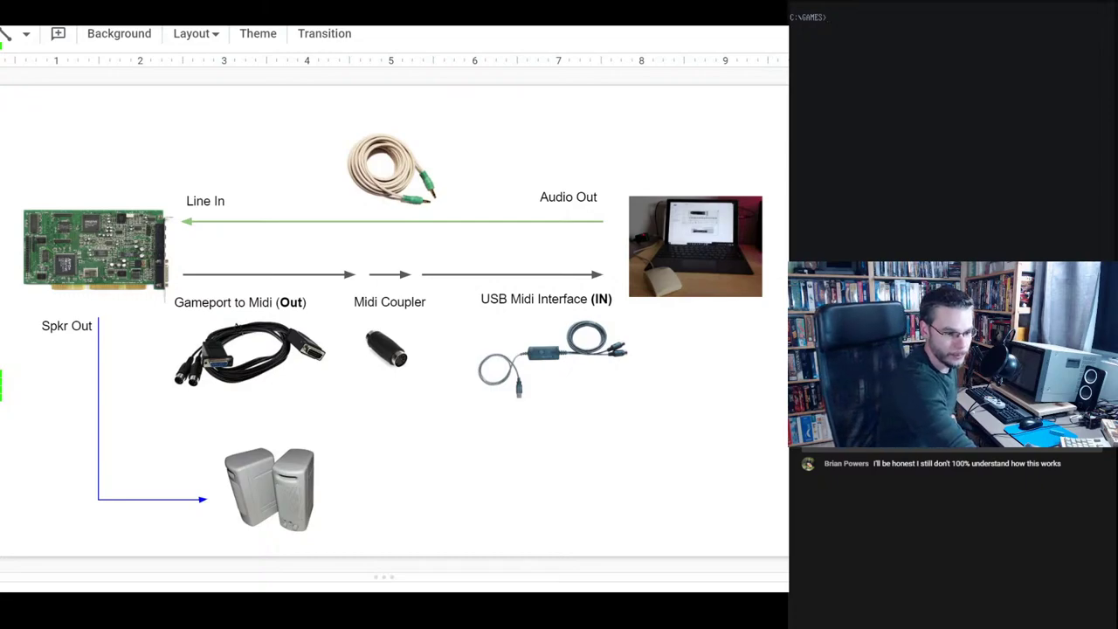
- Bring up the MIDI Player window, moving the stream off the cabling diagram
key(alt+Tab)
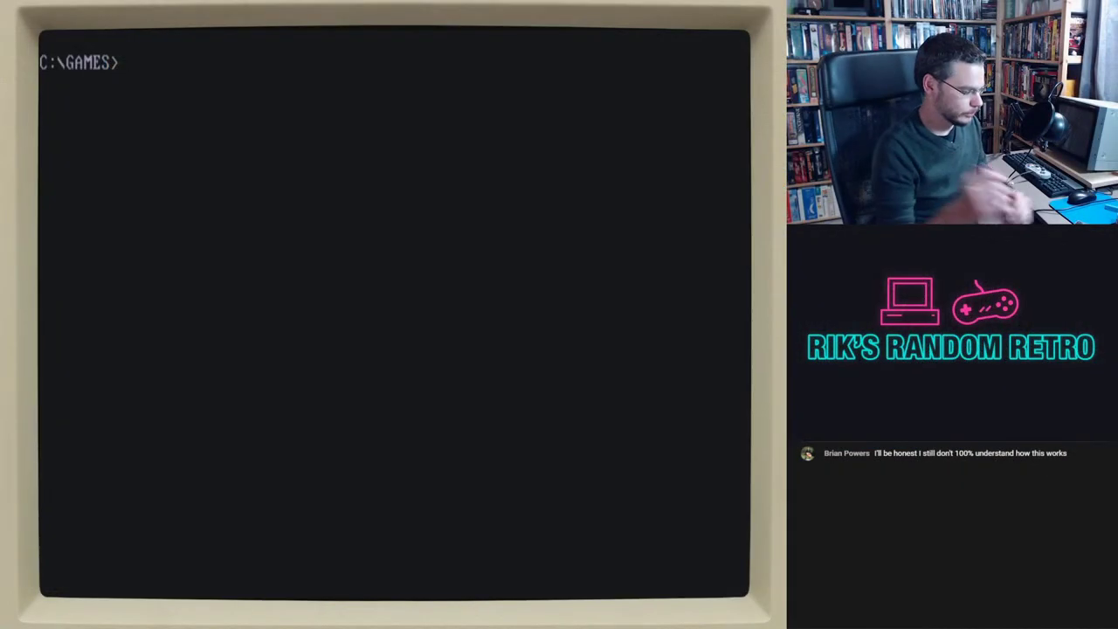
- Launch the Duke Nukem 3D setup program from the duke3d folder
text(cd duke3d)
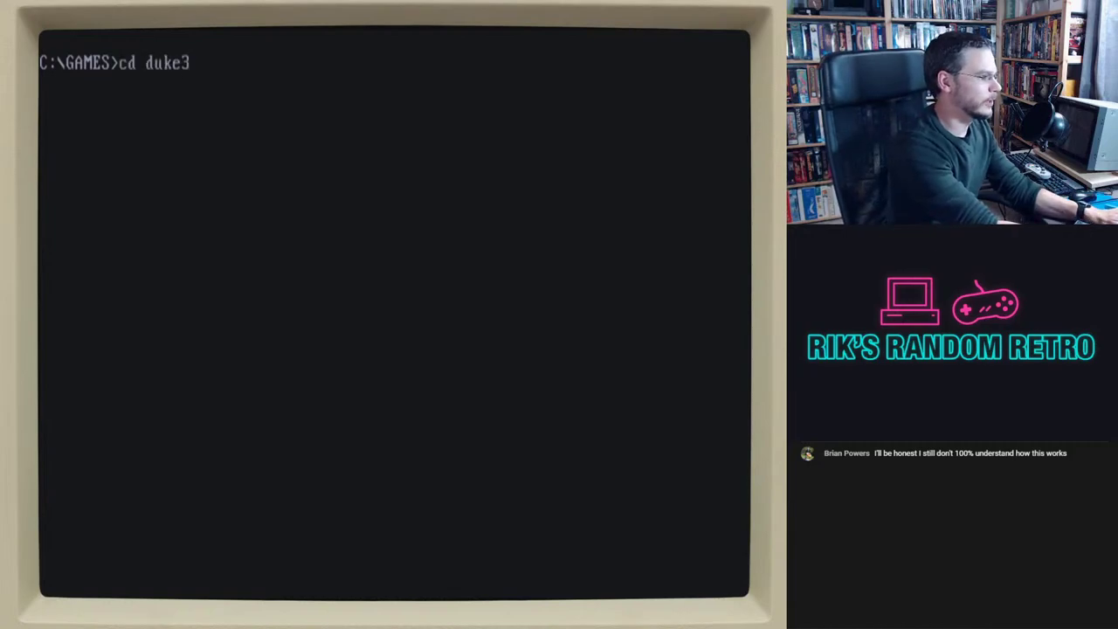
key(Return)
text(setup)
key(Return)
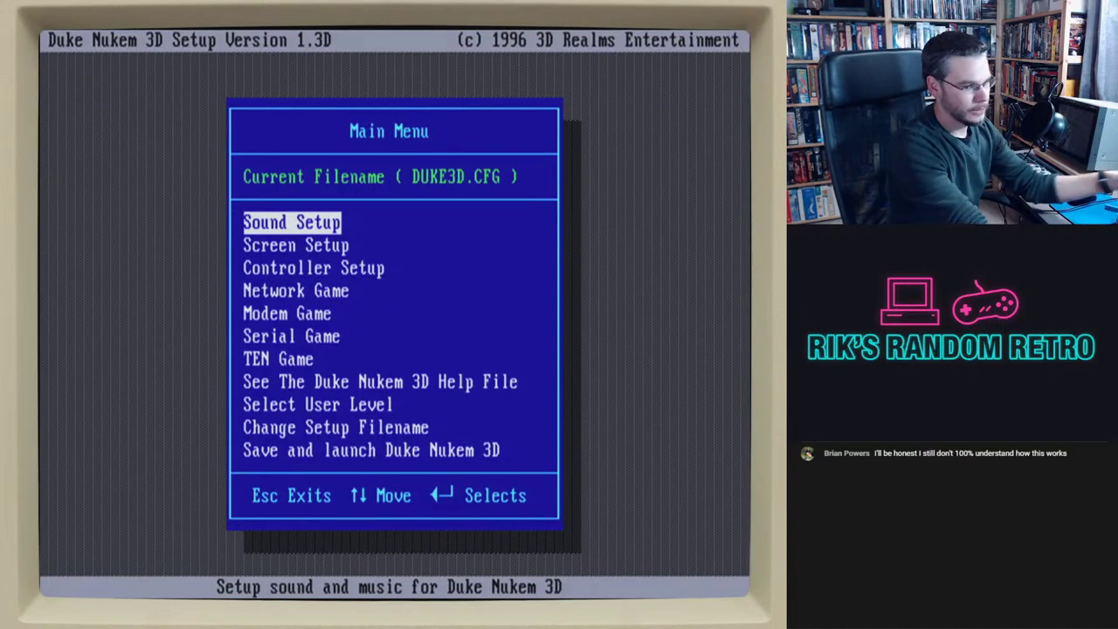
- Open Sound Setup, showing AWE 32 for effects and General Midi for music
key(Down)
key(Down)
key(Up)
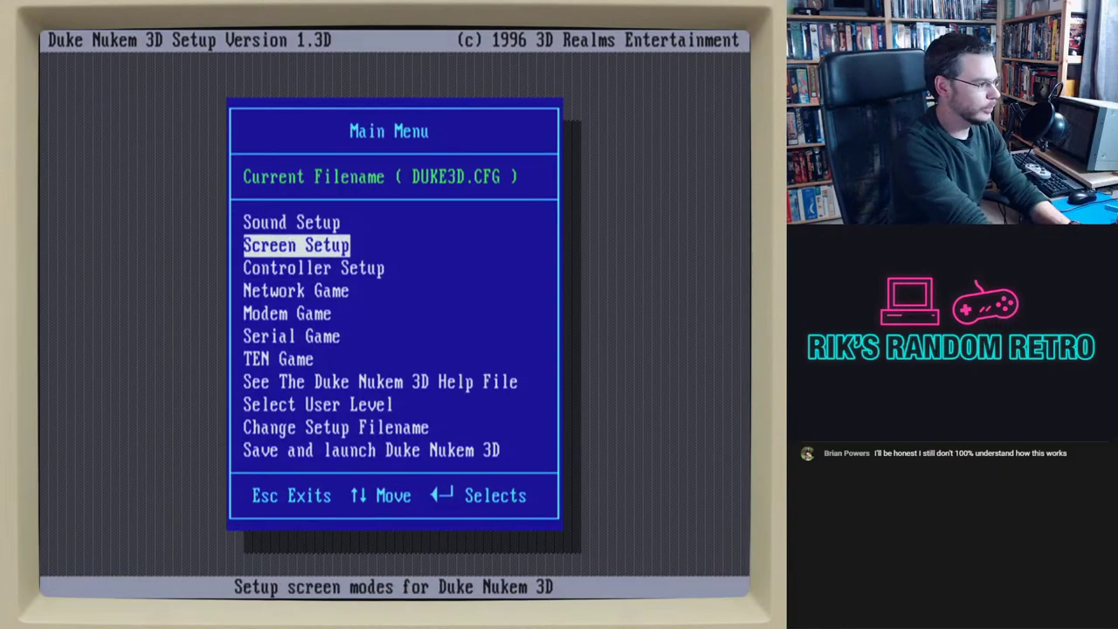
key(Up)
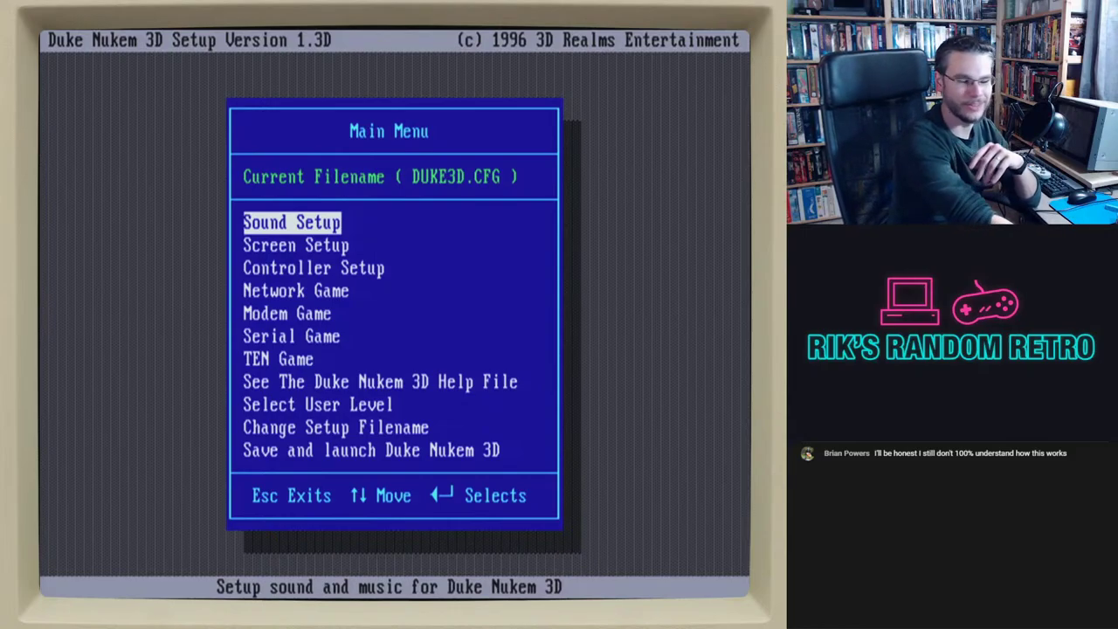
key(Return)
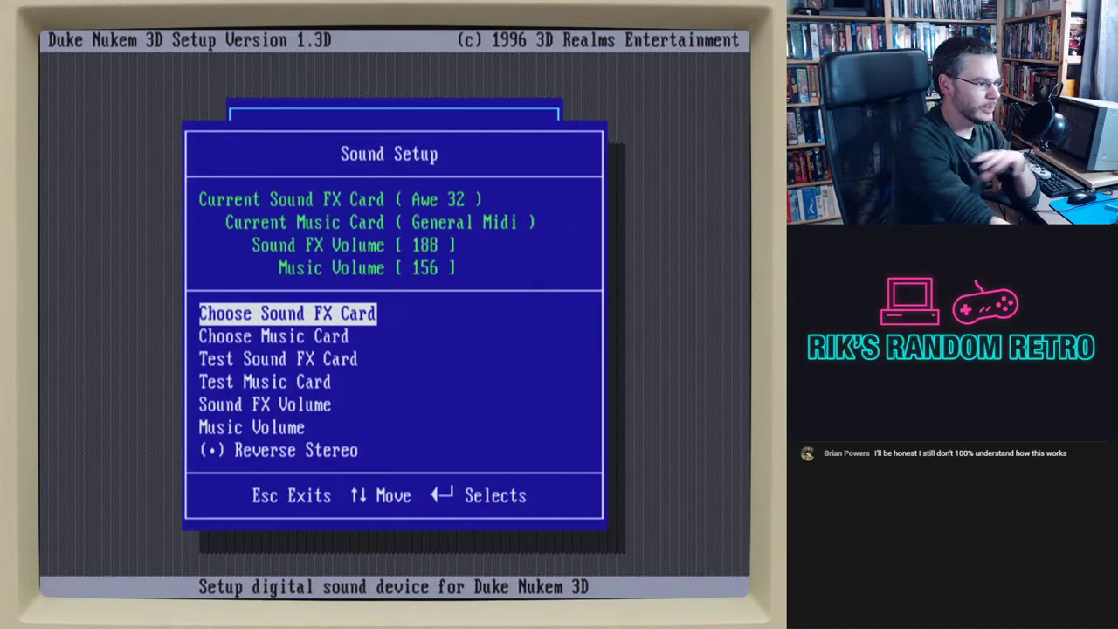
- Set AWE 32 as music card at 0x640 with MIDI port 0x330 and test the theme song
key(Down)
key(Return)
key(Up)
key(Up)
key(Up)
key(Up)
key(Up)
key(Up)
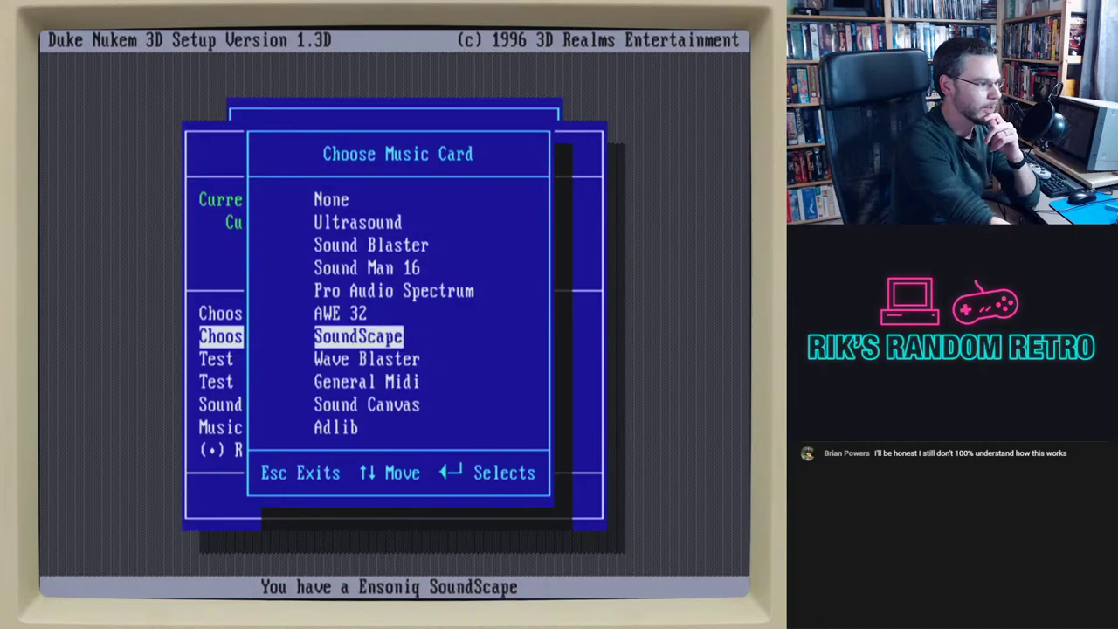
key(Down)
key(Down)
key(Down)
key(Return)
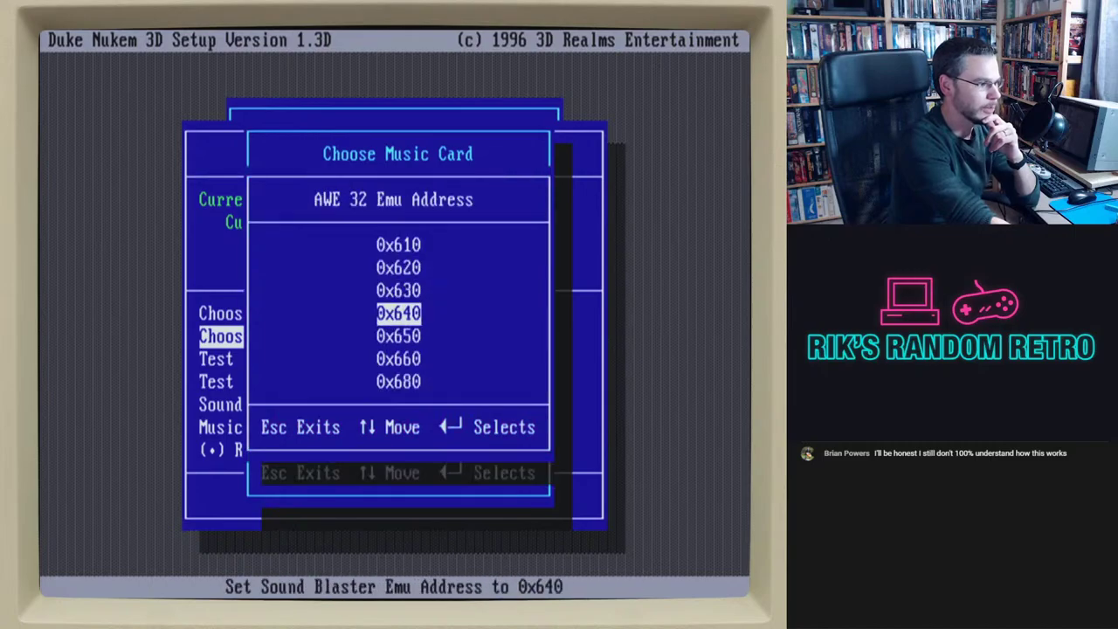
key(Return)
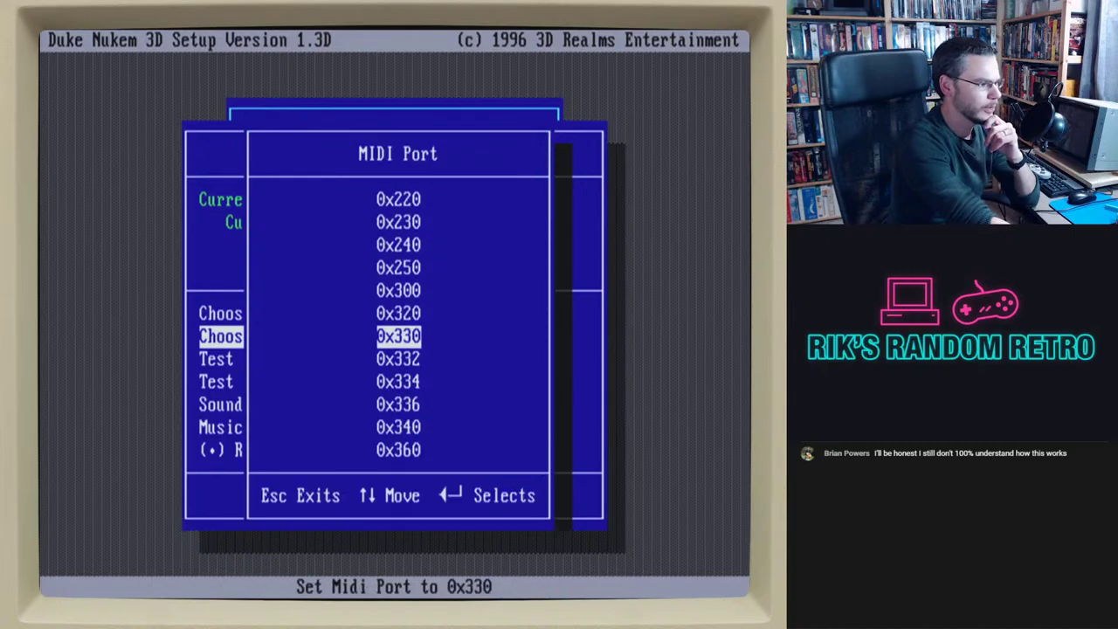
key(Return)
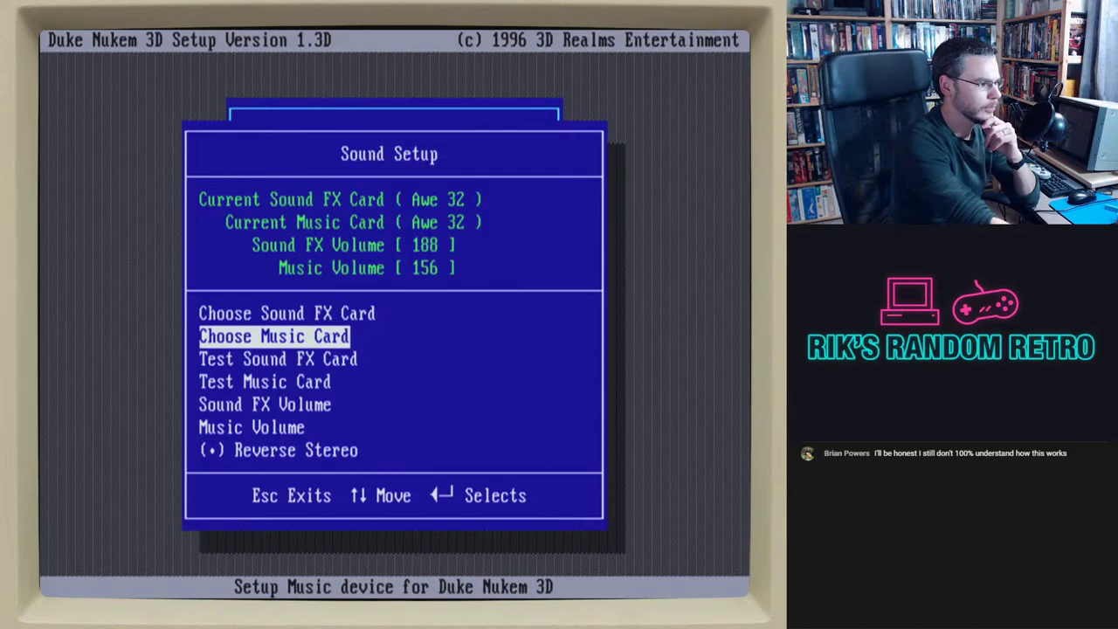
key(Down)
key(Down)
key(Return)
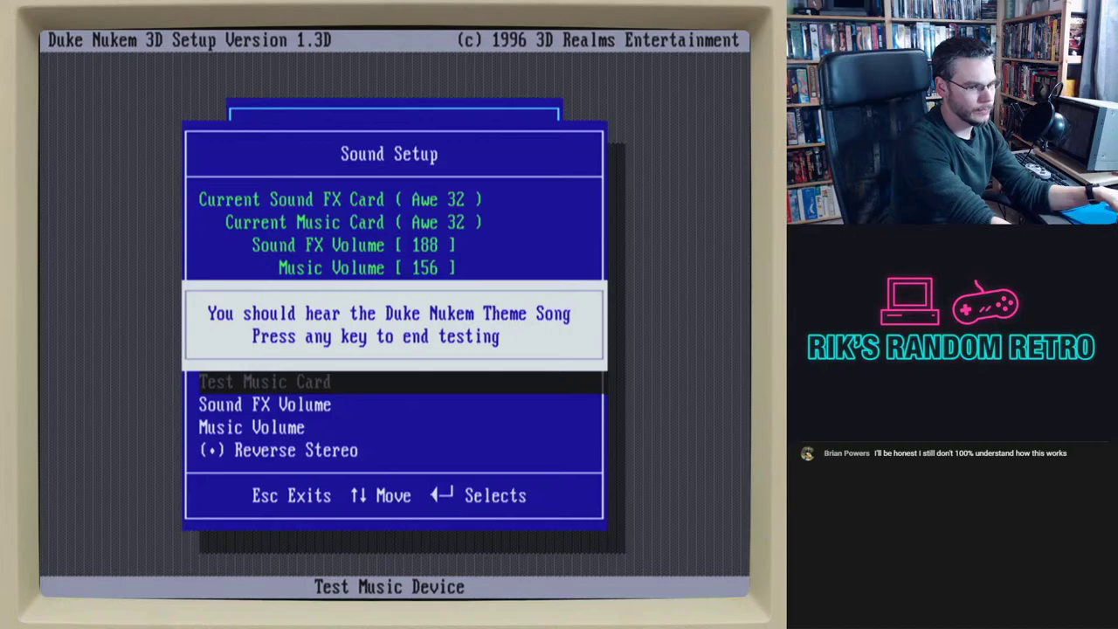
key(Escape)
- Switch the music card to Sound Blaster and play the theme song test
key(Up)
key(Up)
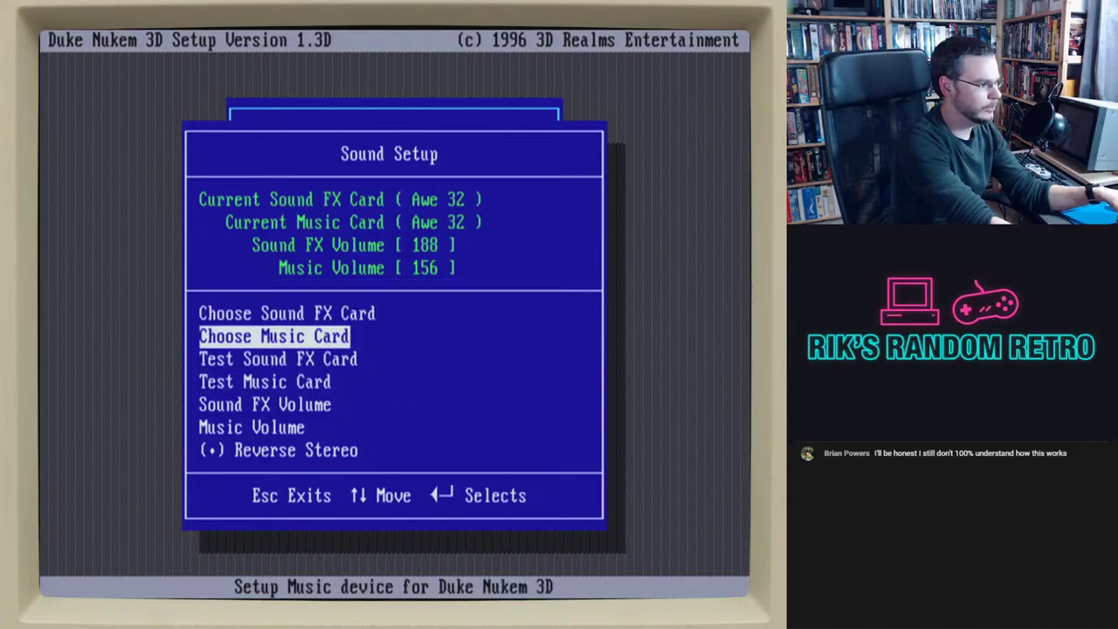
key(Return)
key(Up)
key(Up)
key(Down)
key(Down)
key(Up)
key(Up)
key(Up)
key(Return)
key(Down)
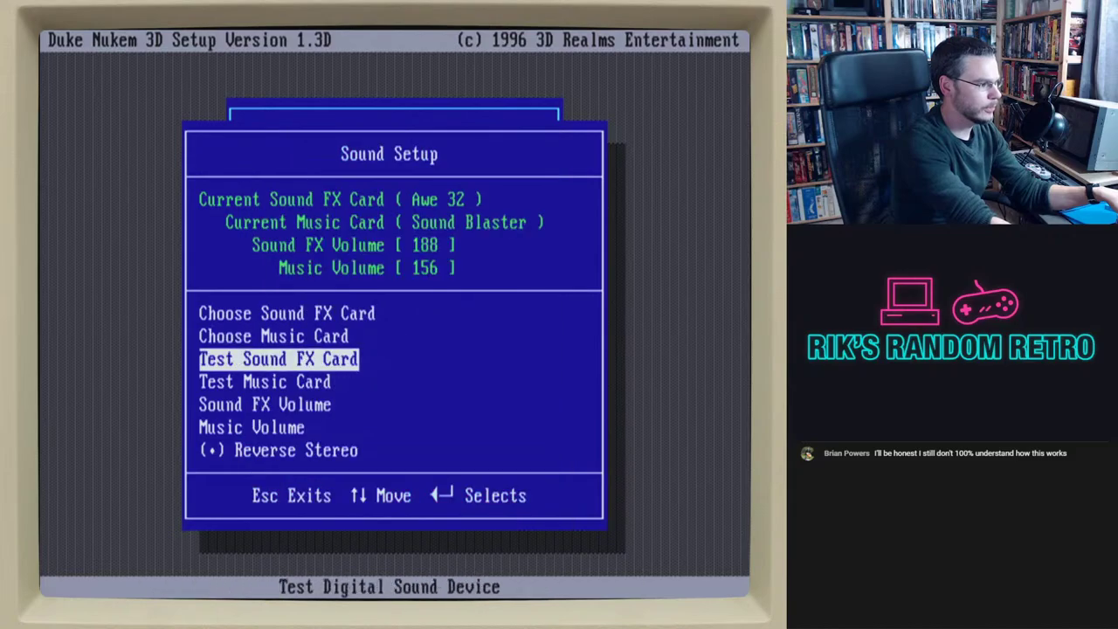
key(Up)
key(Return)
key(Escape)
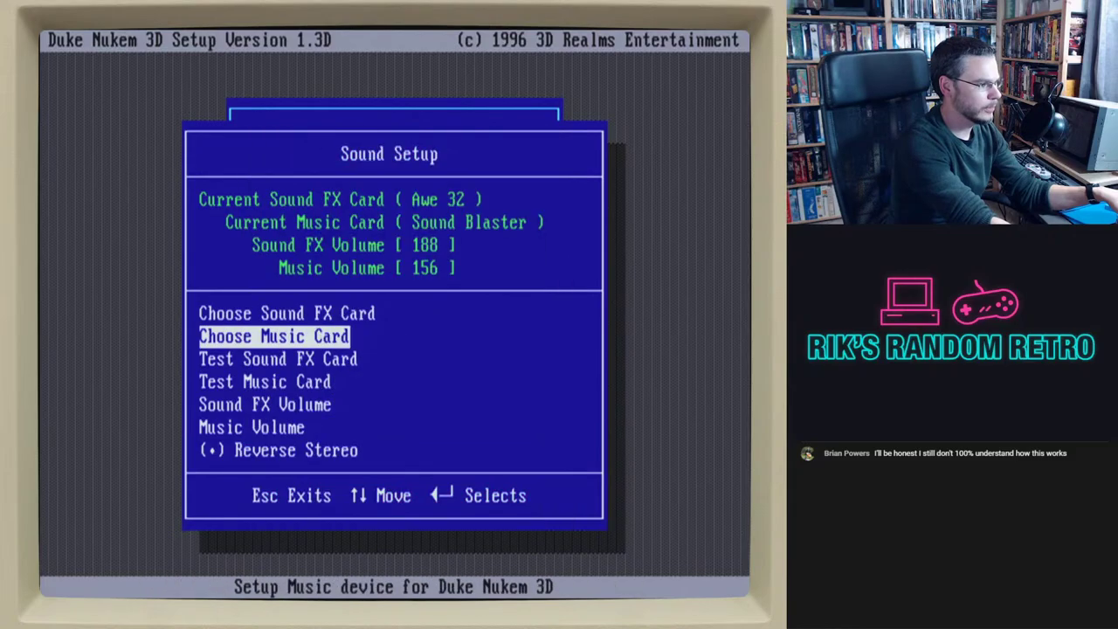
key(Down)
key(Down)
key(Return)
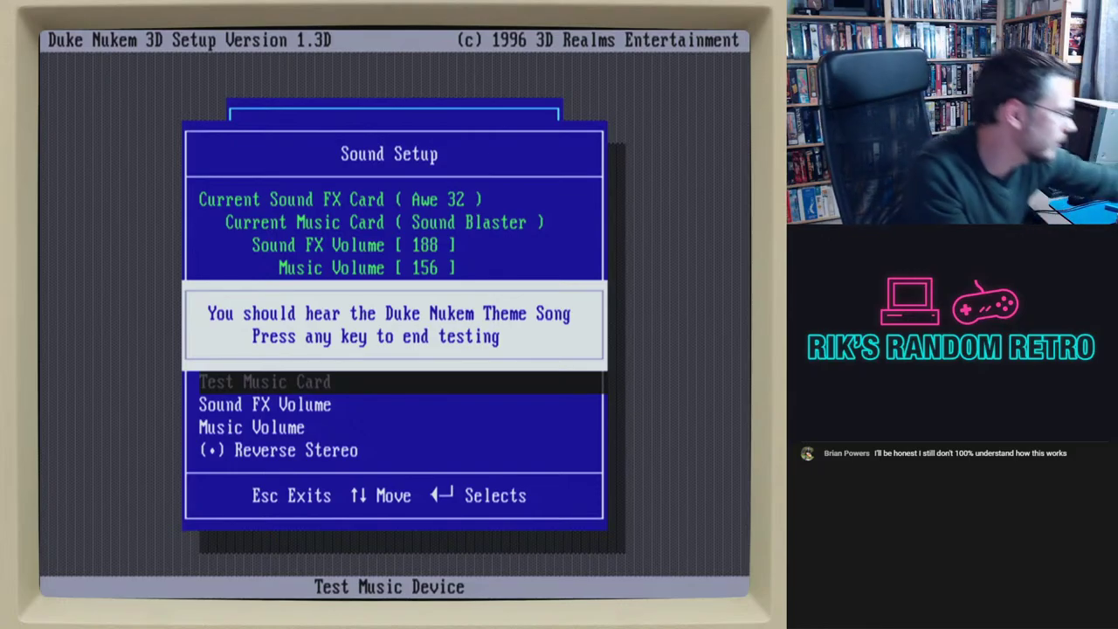
key(Escape)
- Restore AWE 32 music at 0x640, port 0x330, test it, and return to the Main Menu
key(Up)
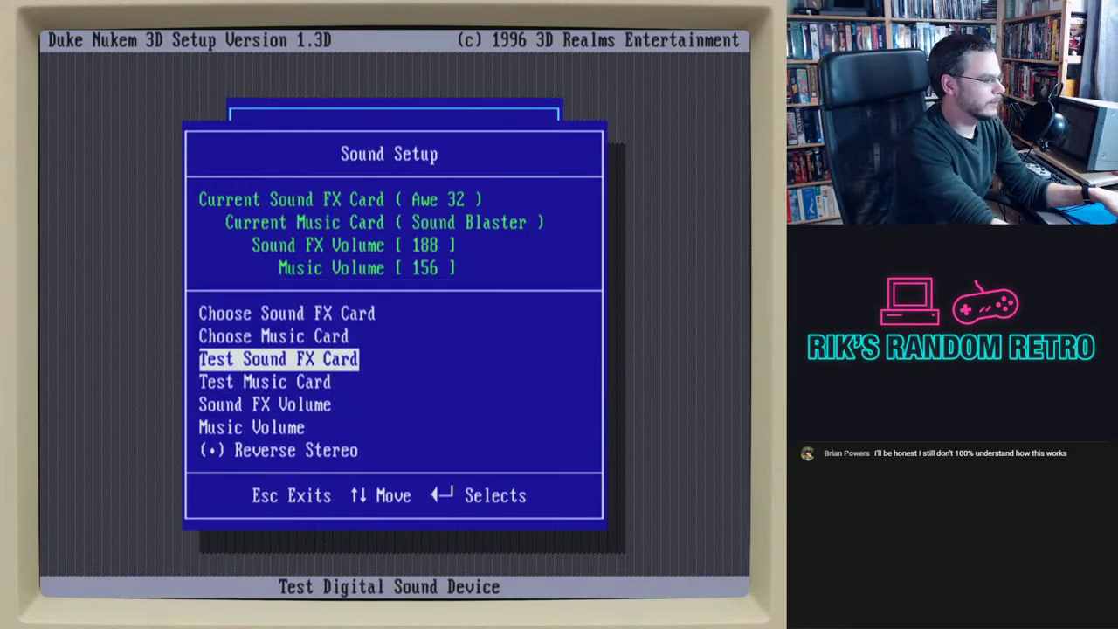
key(Up)
key(Return)
key(Down)
key(Down)
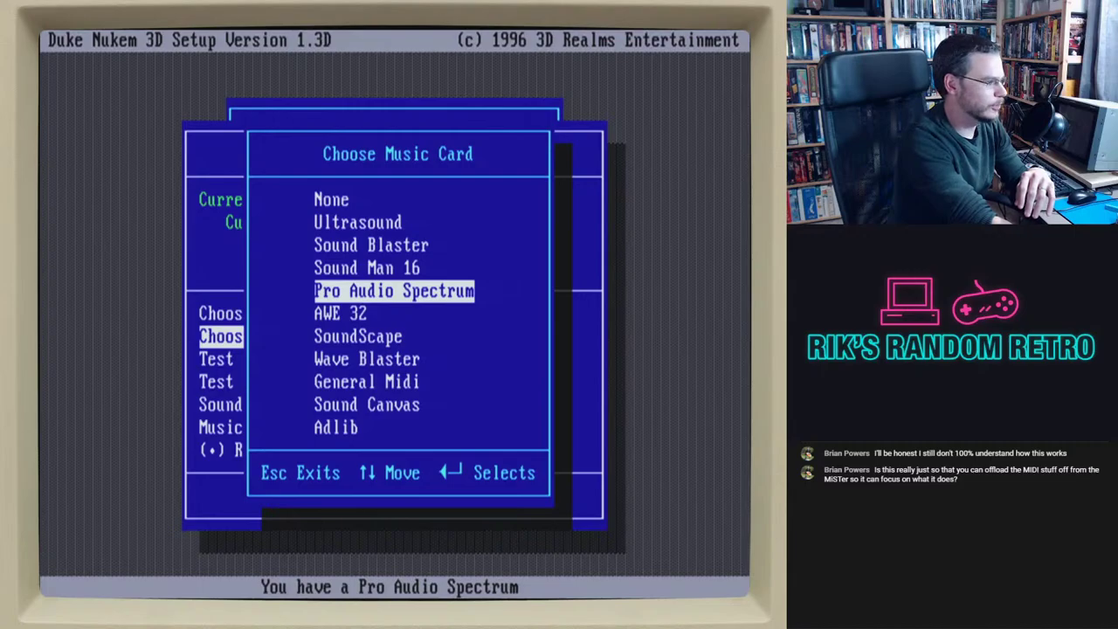
key(Down)
key(Return)
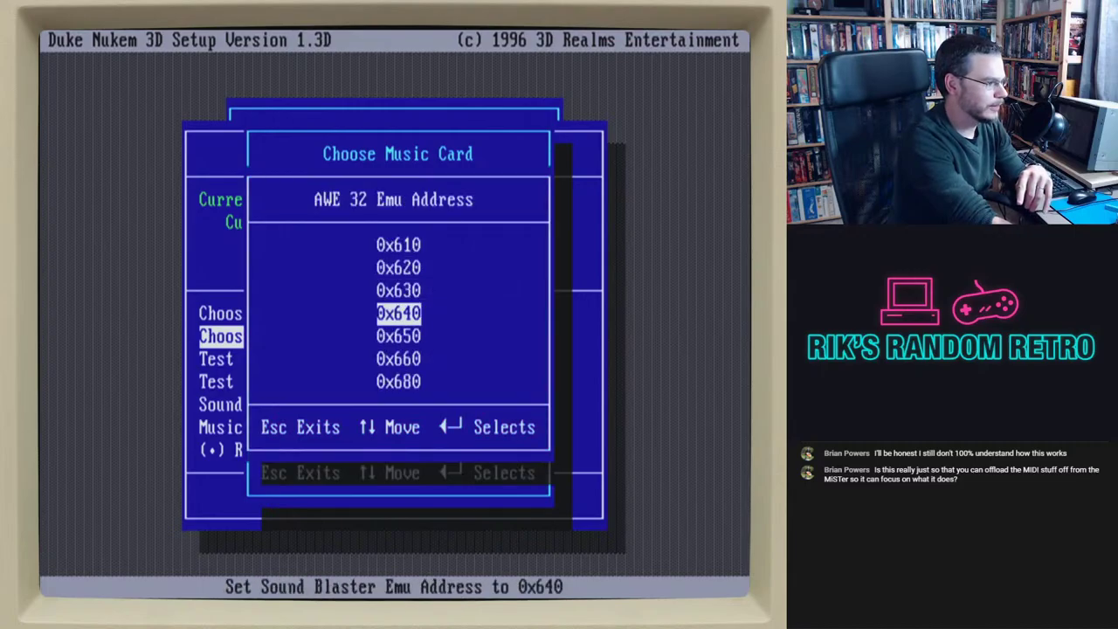
key(Return)
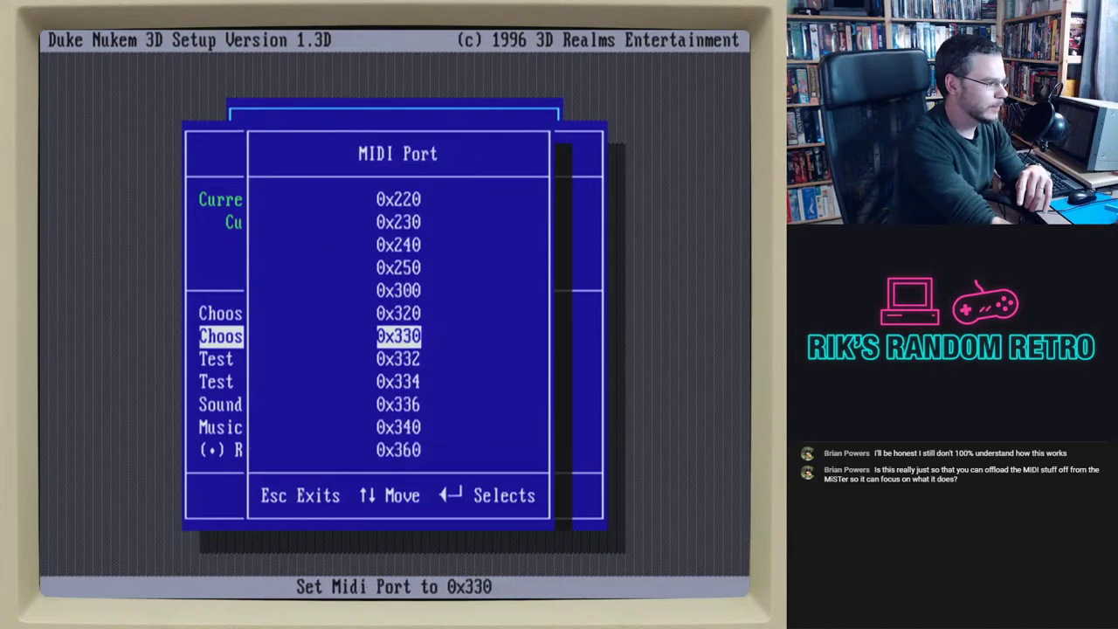
key(Return)
key(Down)
key(Down)
key(Return)
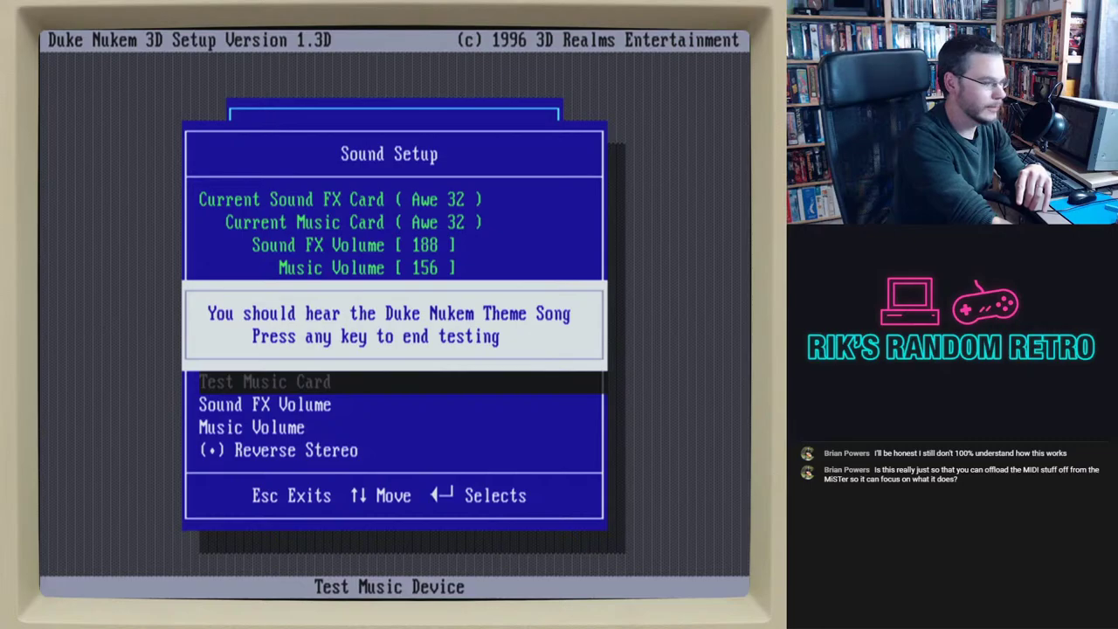
key(Escape)
key(Escape)
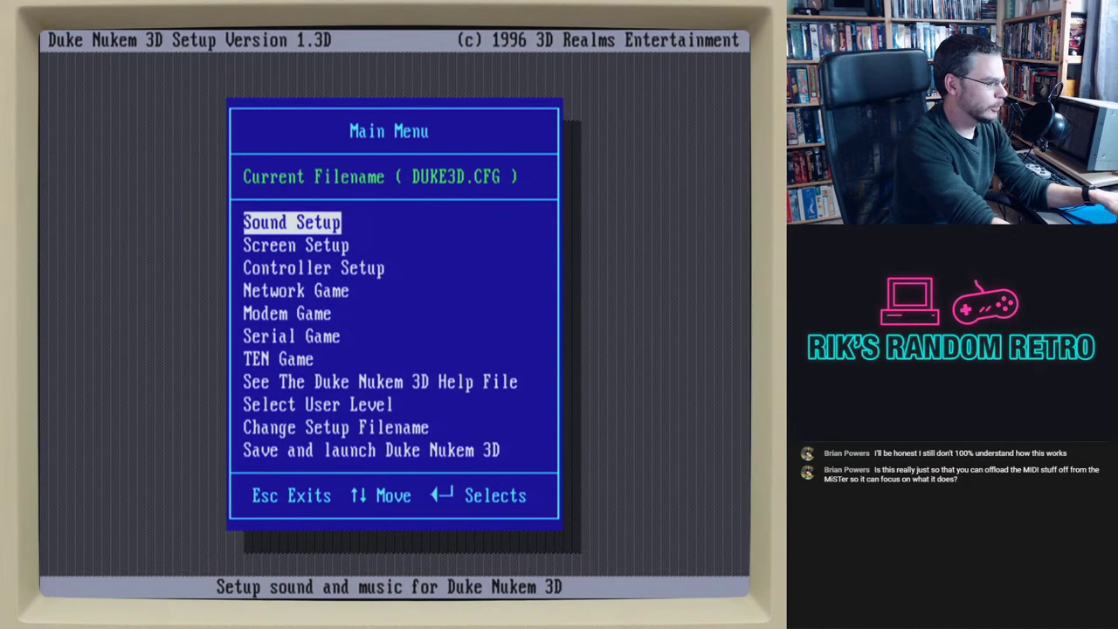
key(Escape)
- Save and exit setup, then view CONFIG.SYS in the editor from the root of C:
key(Return)
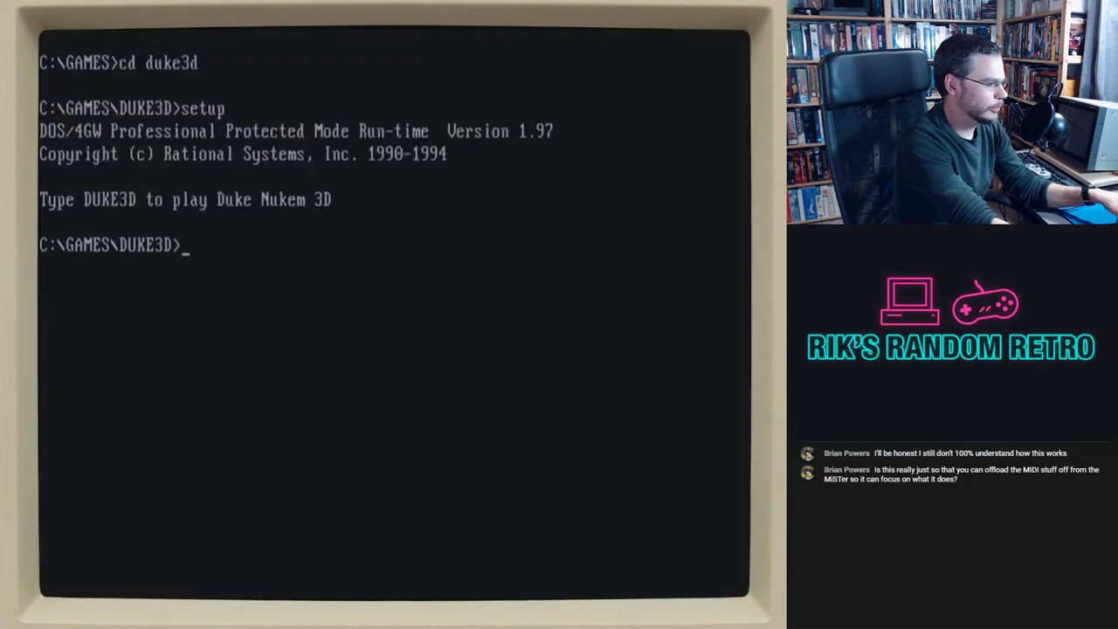
text(cd..)
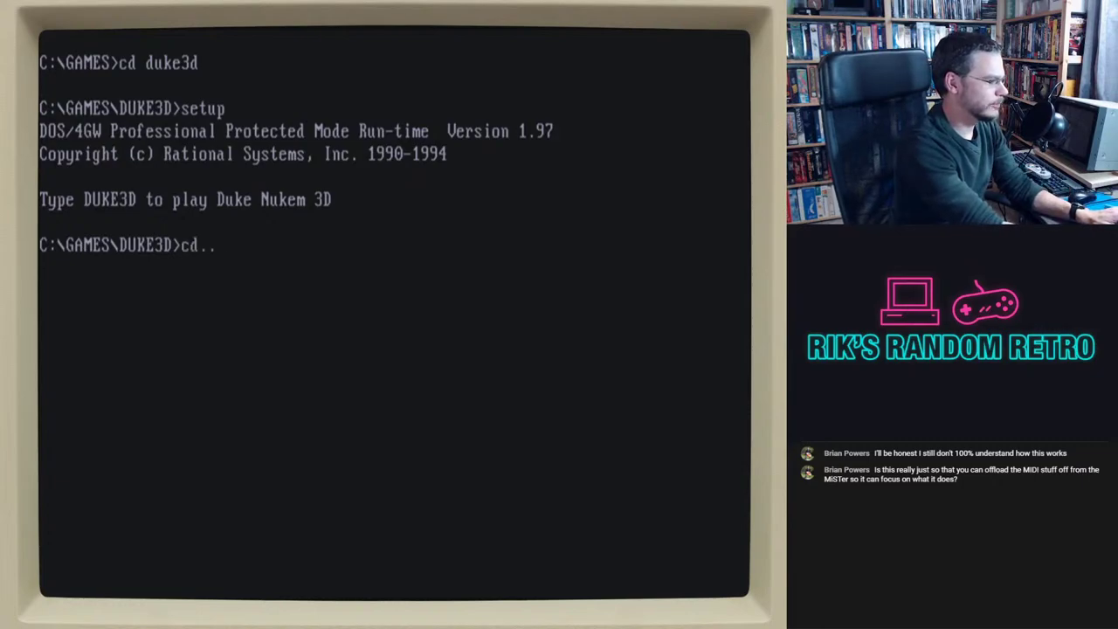
text(\)
key(Return)
text(edit config.sy)
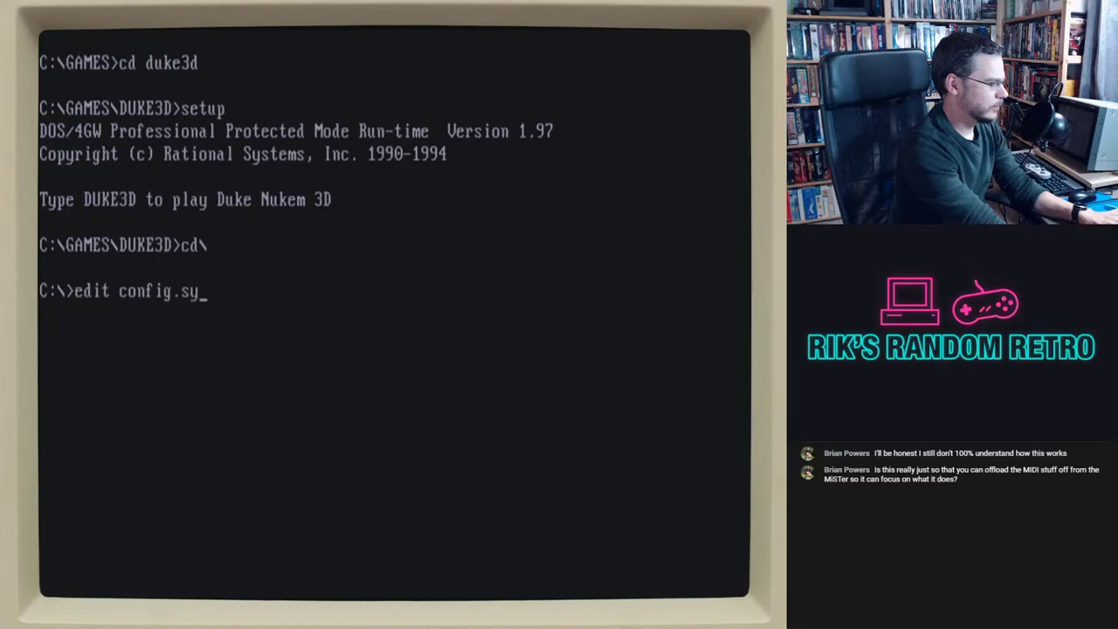
text(s)
key(Return)
key(alt+f)
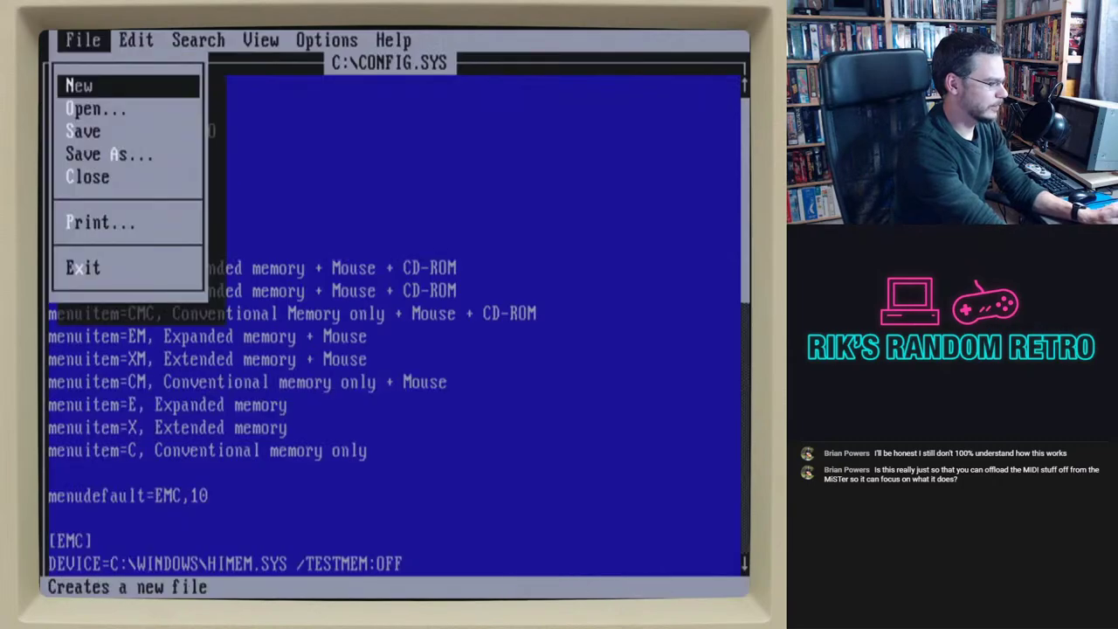
- View the BLASTER line in AUTOEXEC.BAT without editing, then exit the editor
text(xedit autom)
key(BackSpace)
text(exec.bat)
key(Return)
key(Down)
key(Right)
key(Right)
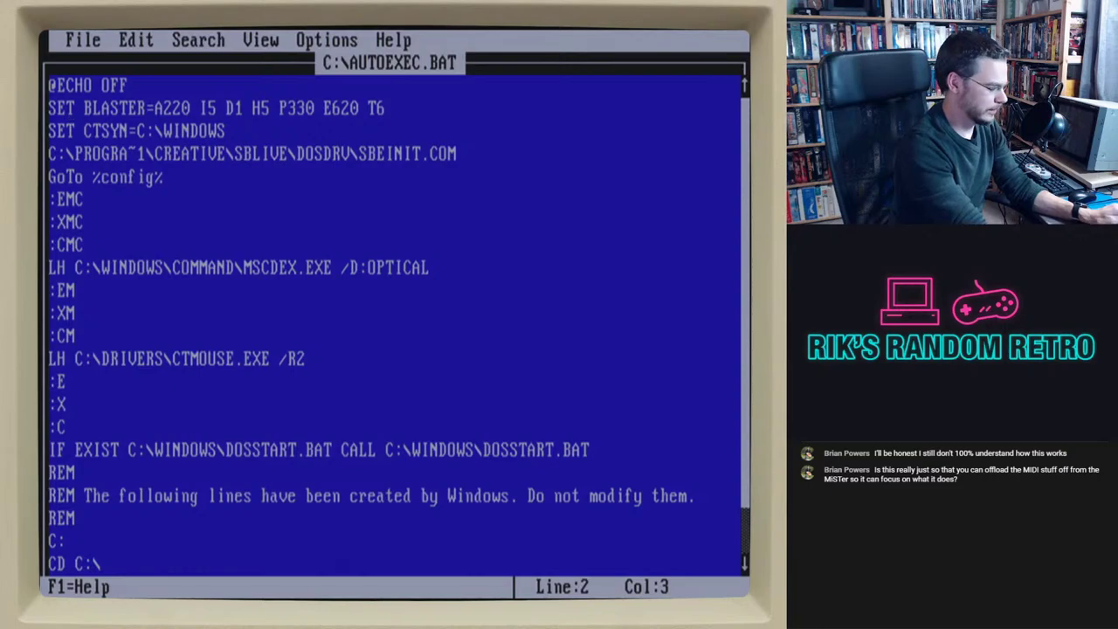
key(alt)
- Go back to the games\duke3d folder
text(fx)
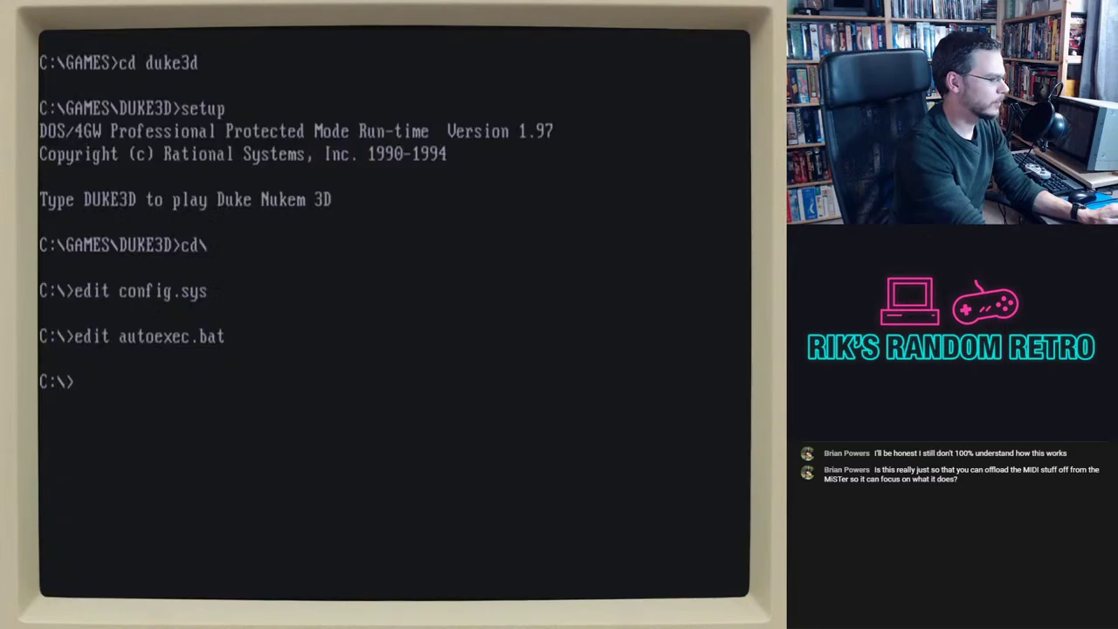
text(cd games)
key(Return)
text(cd duk)
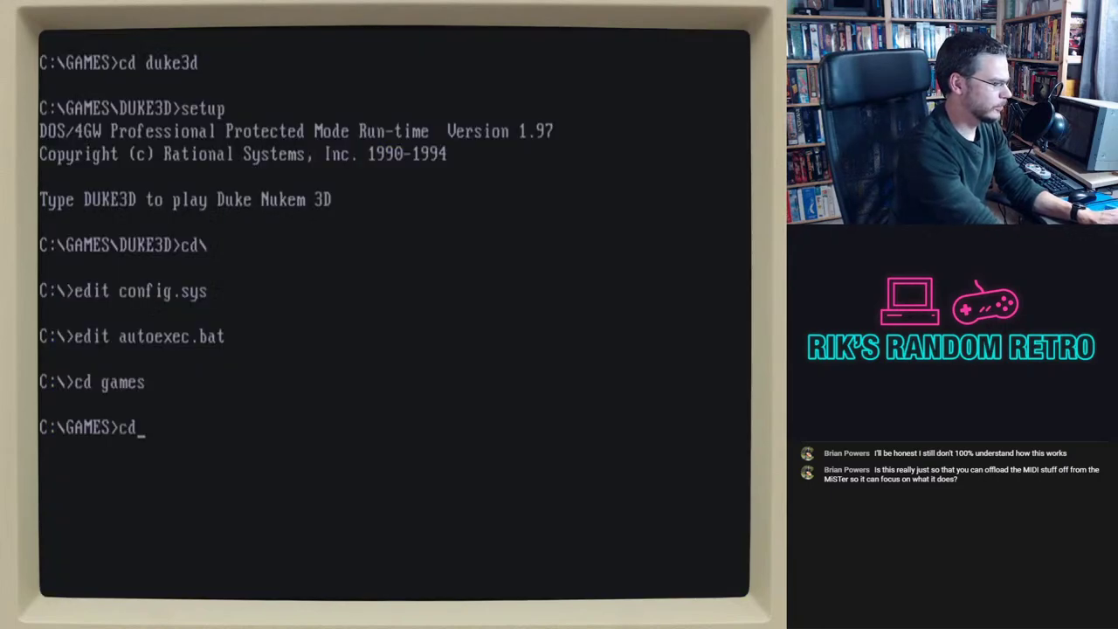
text(e3d)
key(Return)
- Run setup to reach the Duke Nukem 3D Setup Main Menu with DUKE3D.CFG loaded
text(setup)
key(Return)
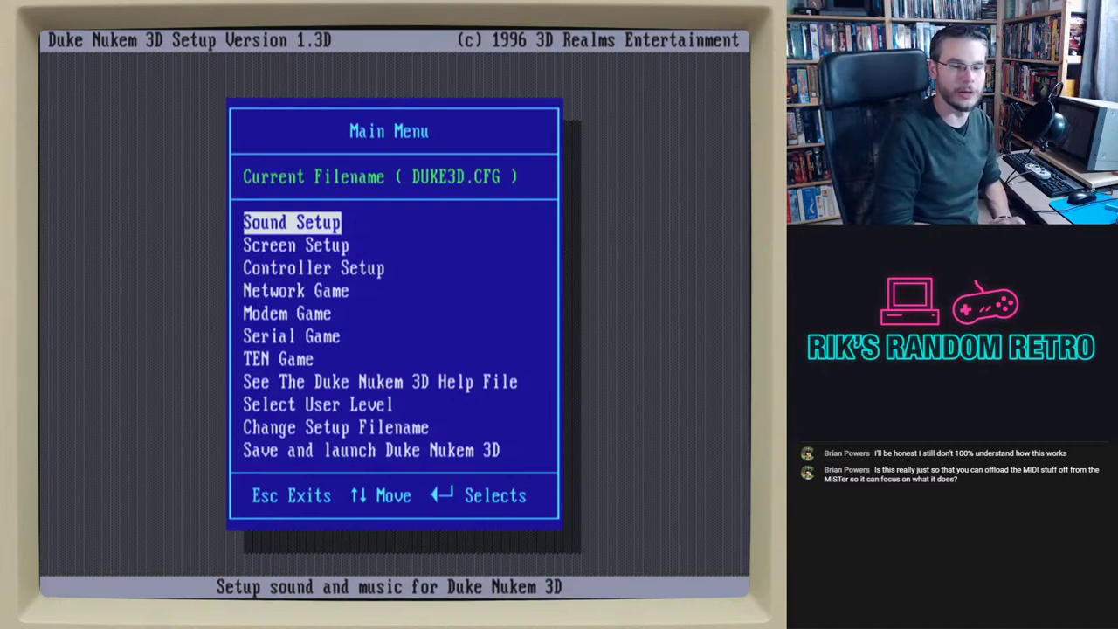
- In Sound Setup, pick AWE 32 music at 0x620, port 0x330, and test the theme song
key(Return)
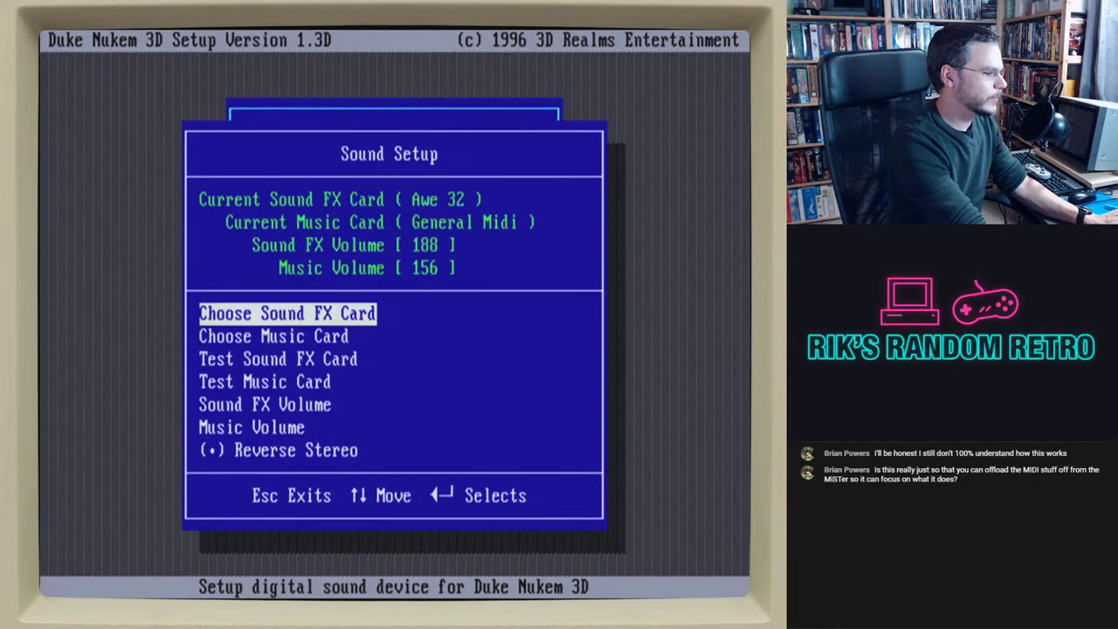
key(Down)
key(Down)
key(Up)
key(Return)
key(Up)
key(Up)
key(Up)
key(Return)
key(Up)
key(Up)
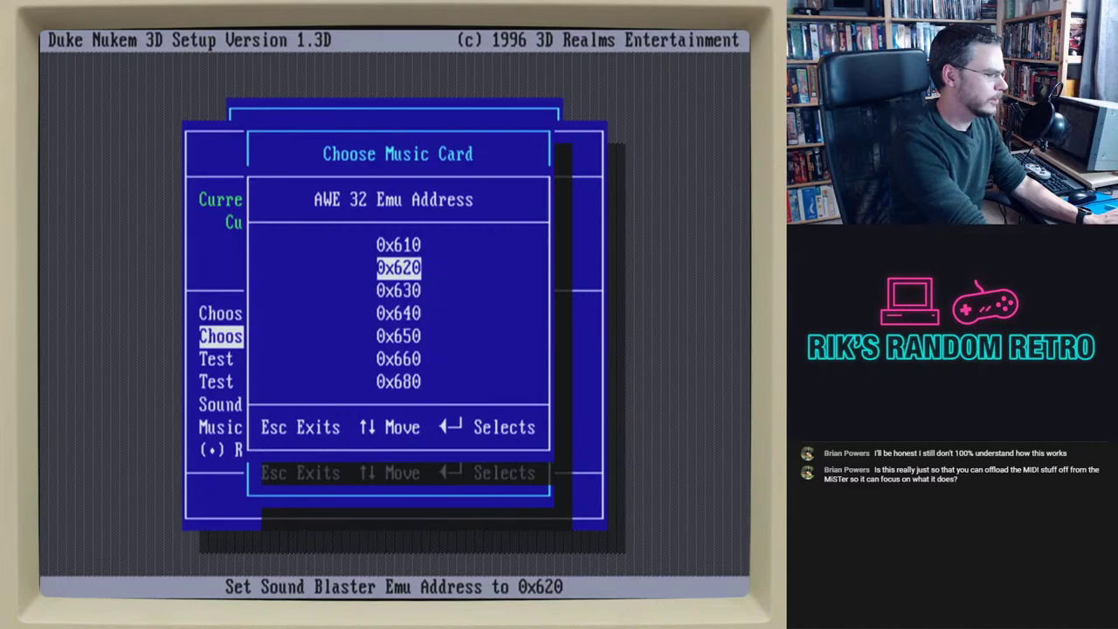
key(Return)
key(Return)
key(Down)
key(Down)
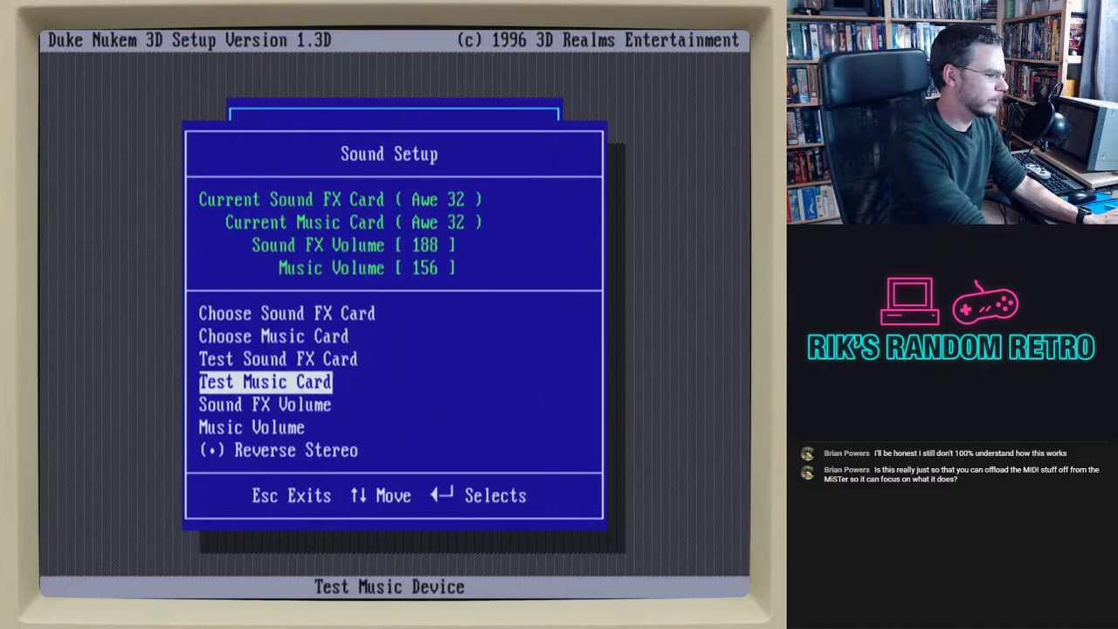
key(Return)
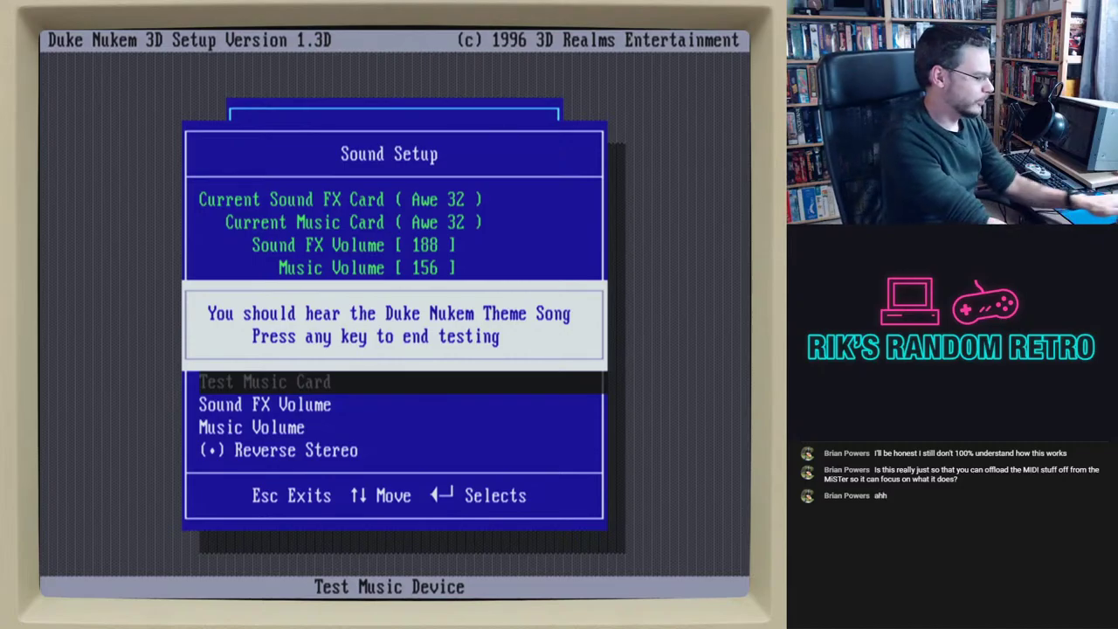
key(Escape)
- Make Sound Blaster the sound FX card at 22 Khz, then test sound FX and music
key(Down)
key(Up)
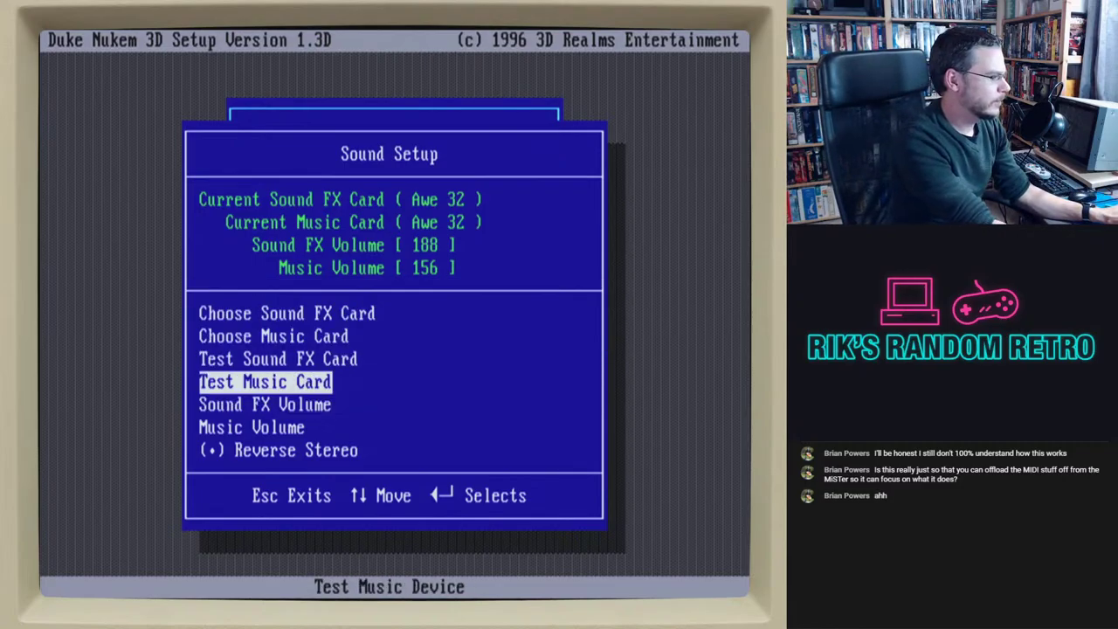
key(Up)
key(Up)
key(Up)
key(Return)
key(Up)
key(Up)
key(Up)
key(Return)
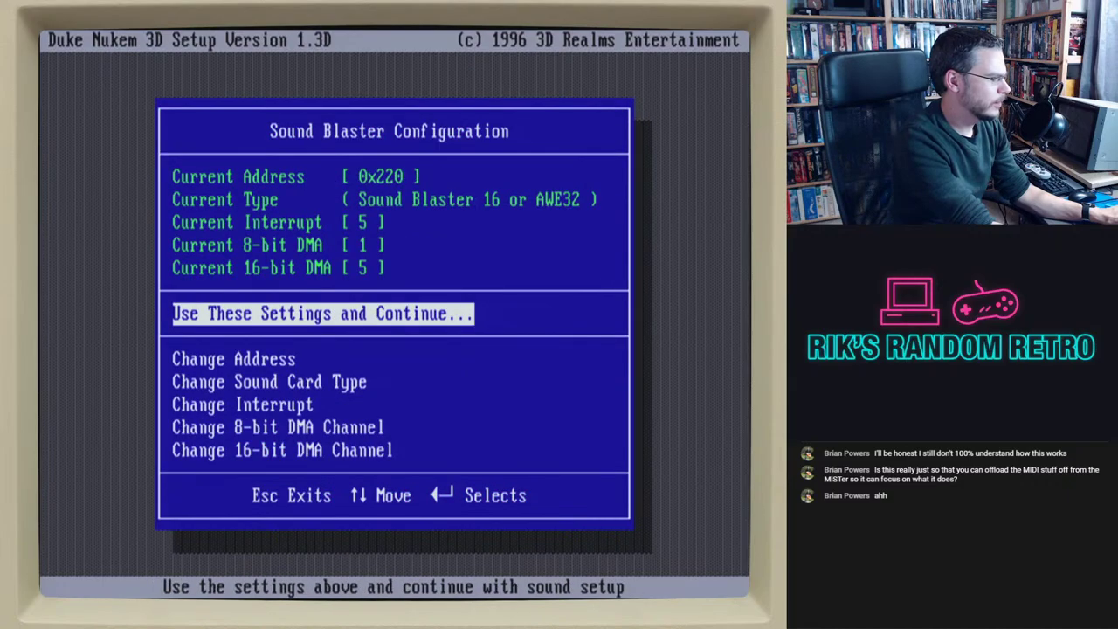
key(Return)
key(Return)
key(Return)
key(Return)
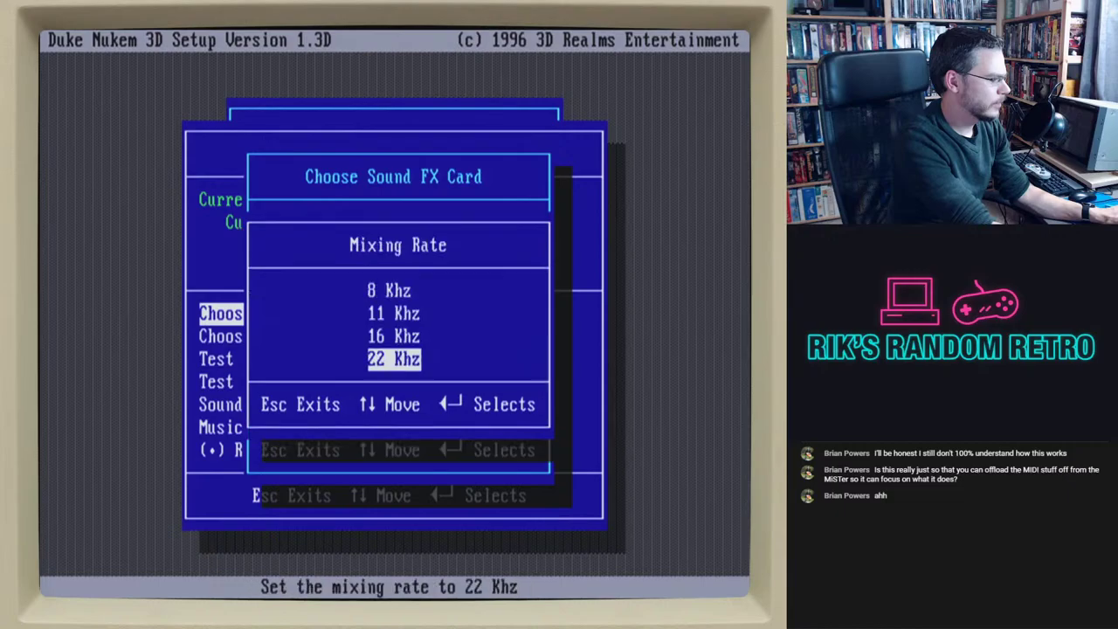
key(Return)
key(Down)
key(Down)
key(Return)
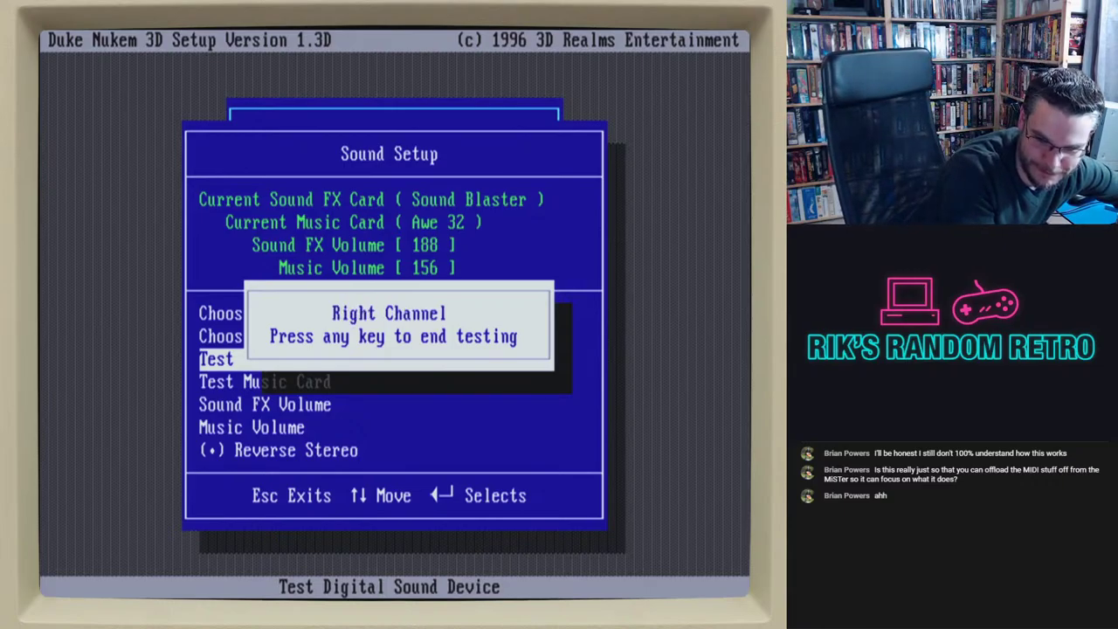
key(Down)
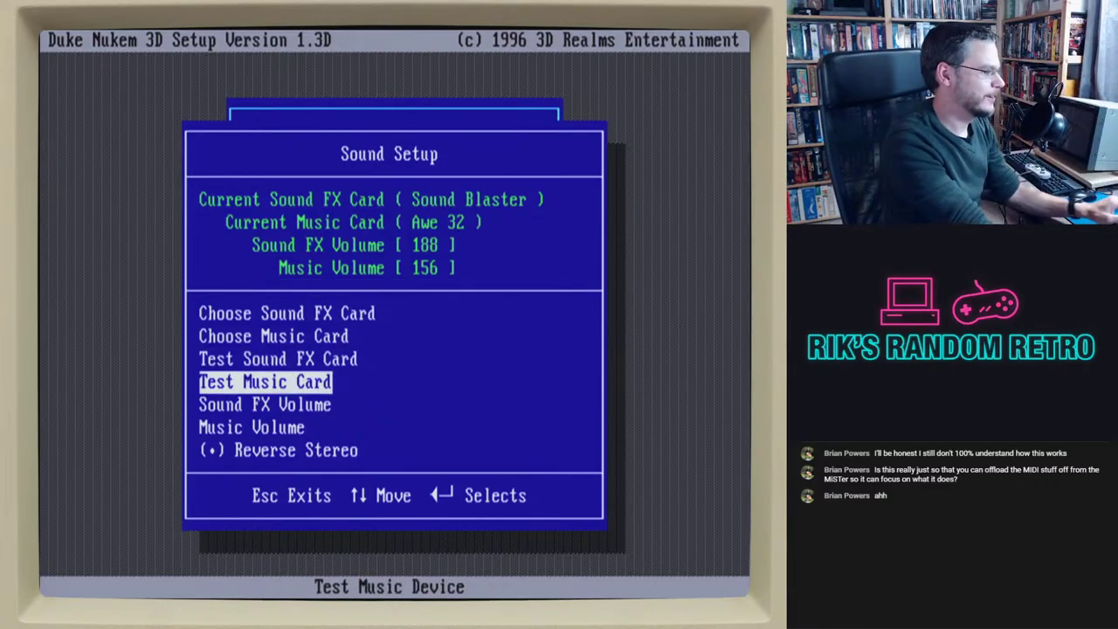
key(Return)
key(Escape)
- Switch the music card to Sound Blaster, test the theme song twice, and return to the Main Menu
key(Up)
key(Up)
key(Return)
key(Up)
key(Up)
key(Up)
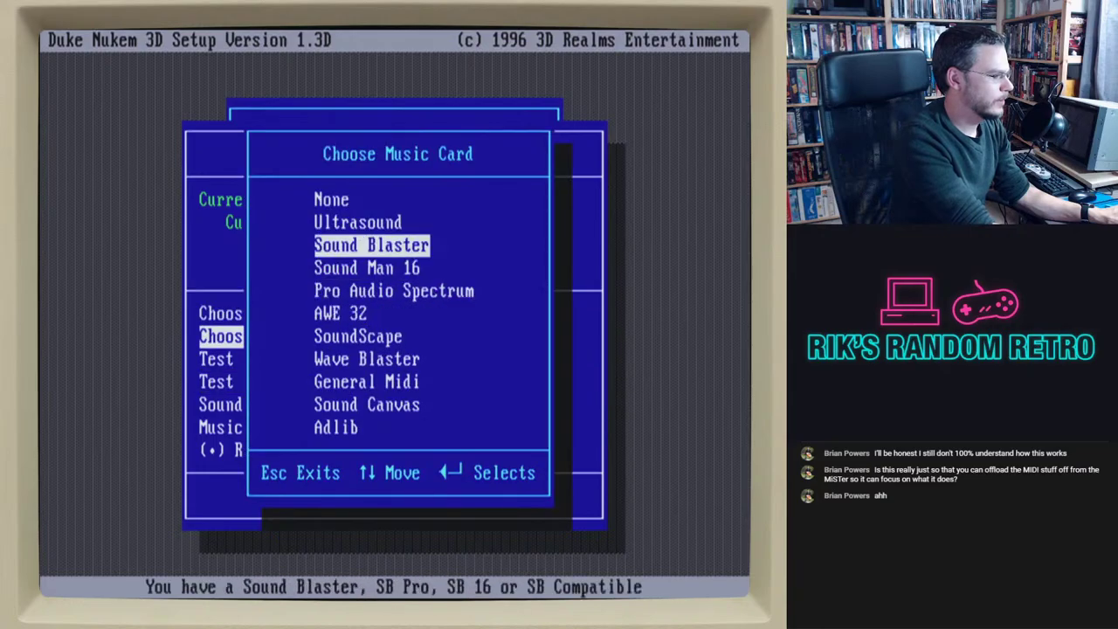
key(Return)
key(Down)
key(Down)
key(Return)
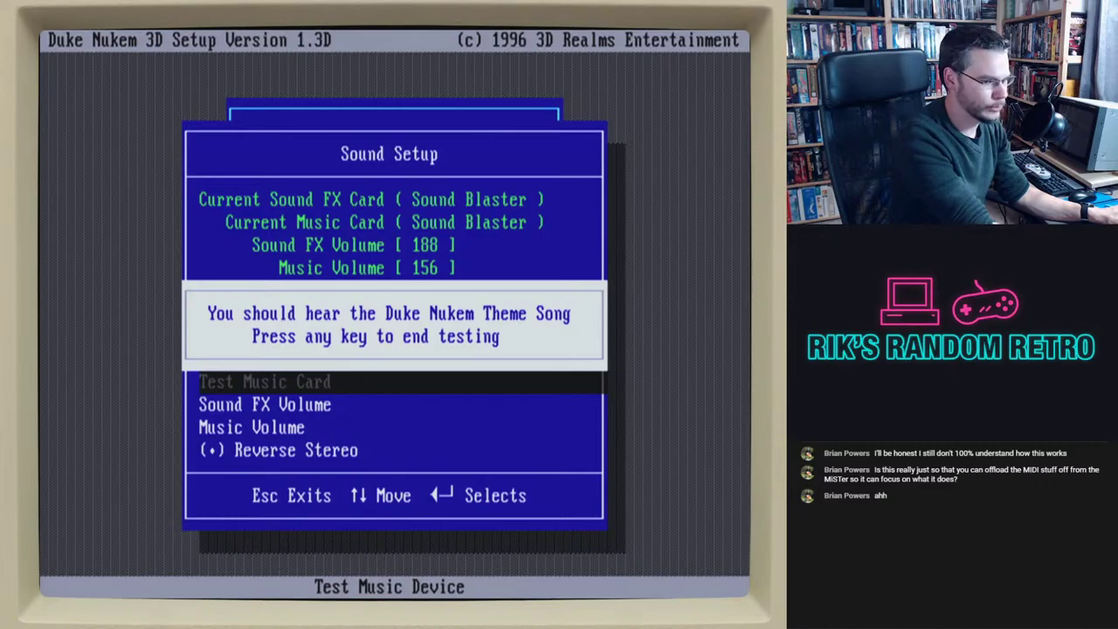
key(Escape)
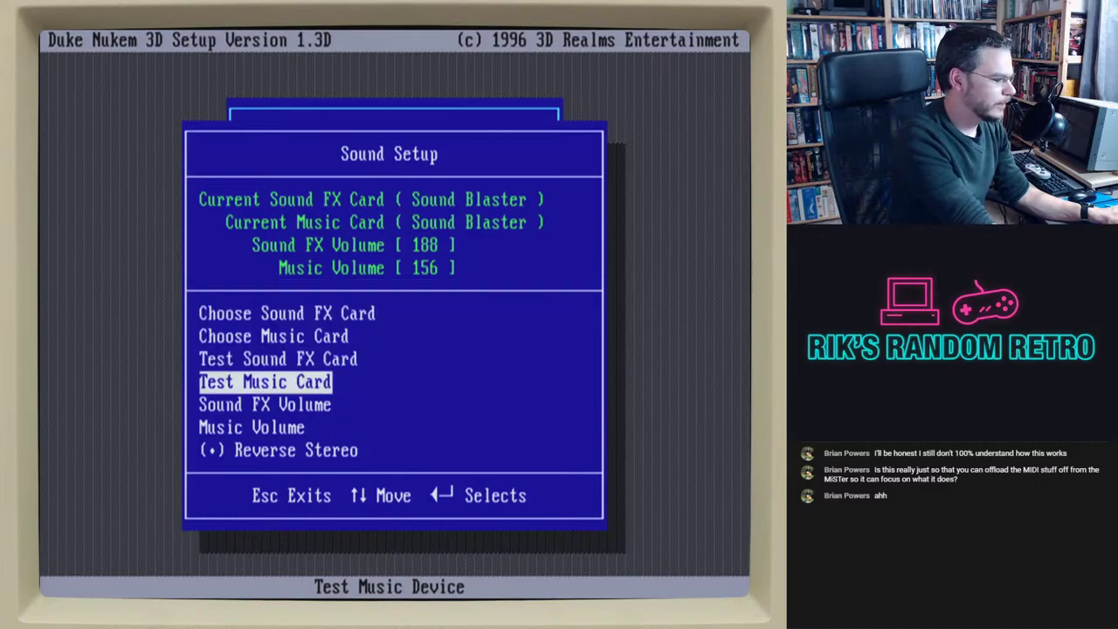
key(Up)
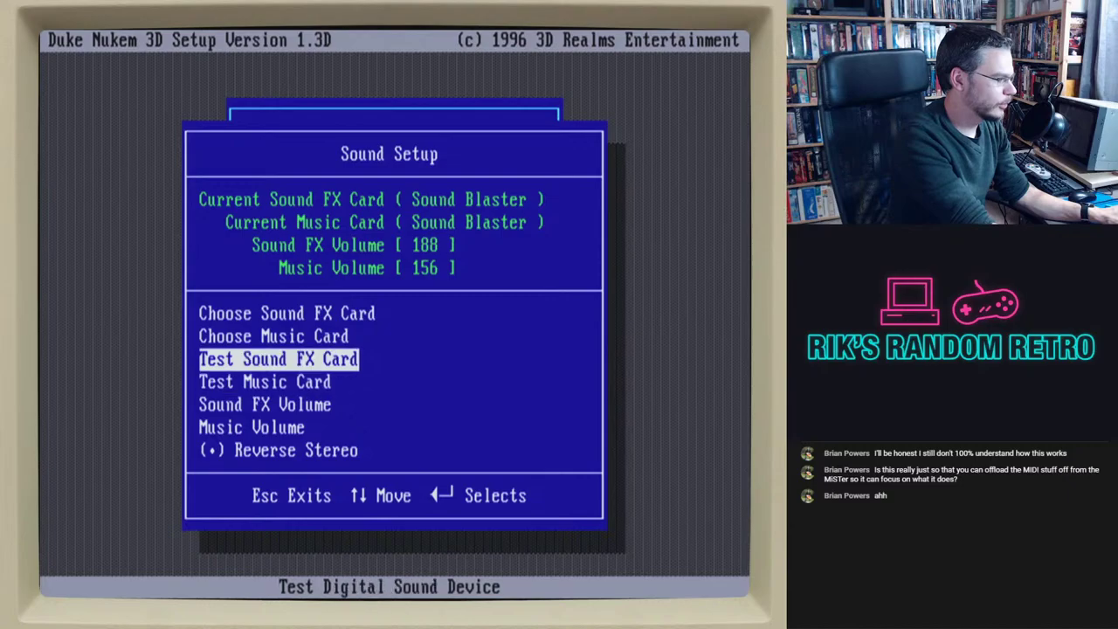
key(Down)
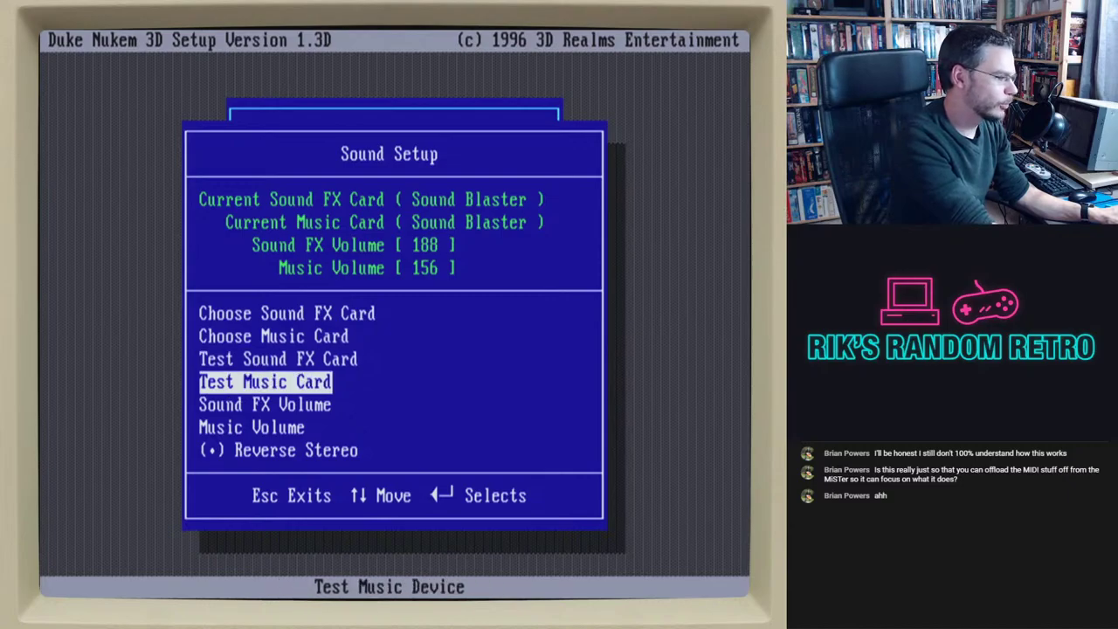
key(Return)
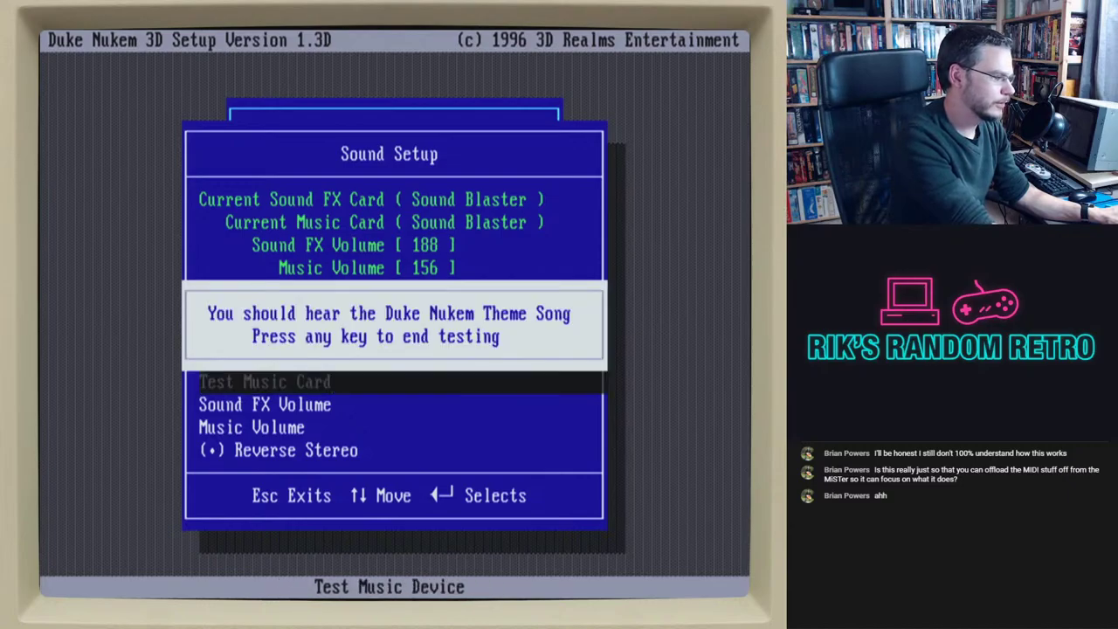
key(Escape)
key(Escape)
key(Down)
key(Down)
key(Down)
key(Down)
key(Down)
key(Down)
key(Down)
key(Down)
key(Down)
key(Down)
- Save and launch Duke Nukem 3D, then bring up its quit prompt from the main menu
key(Return)
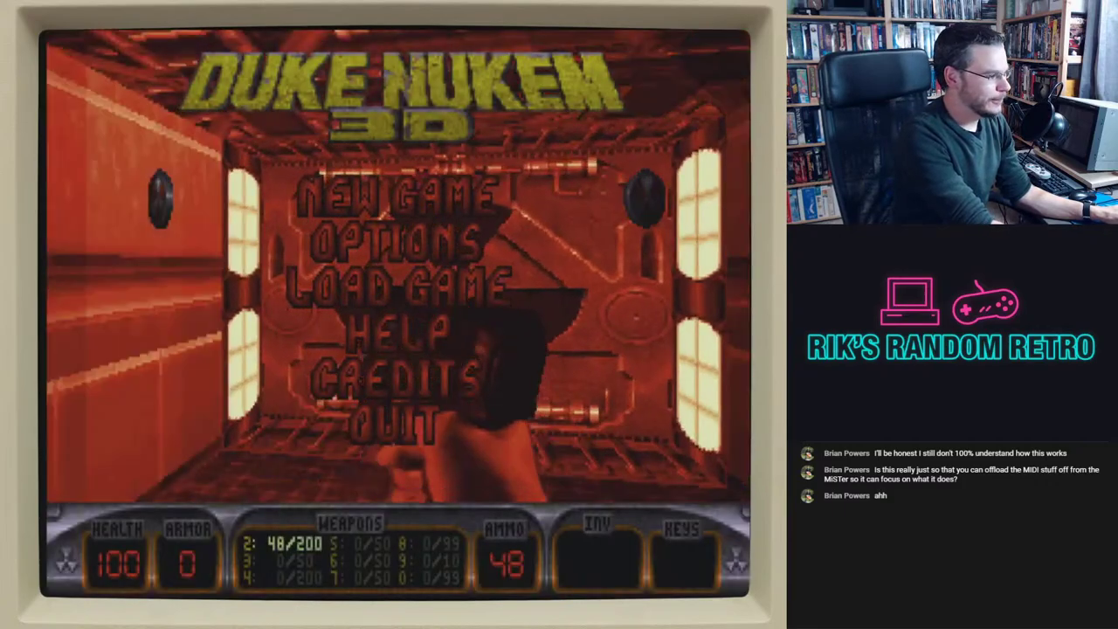
key(Escape)
- Rerun the Duke Nukem 3D setup and open Sound Setup
text(y)
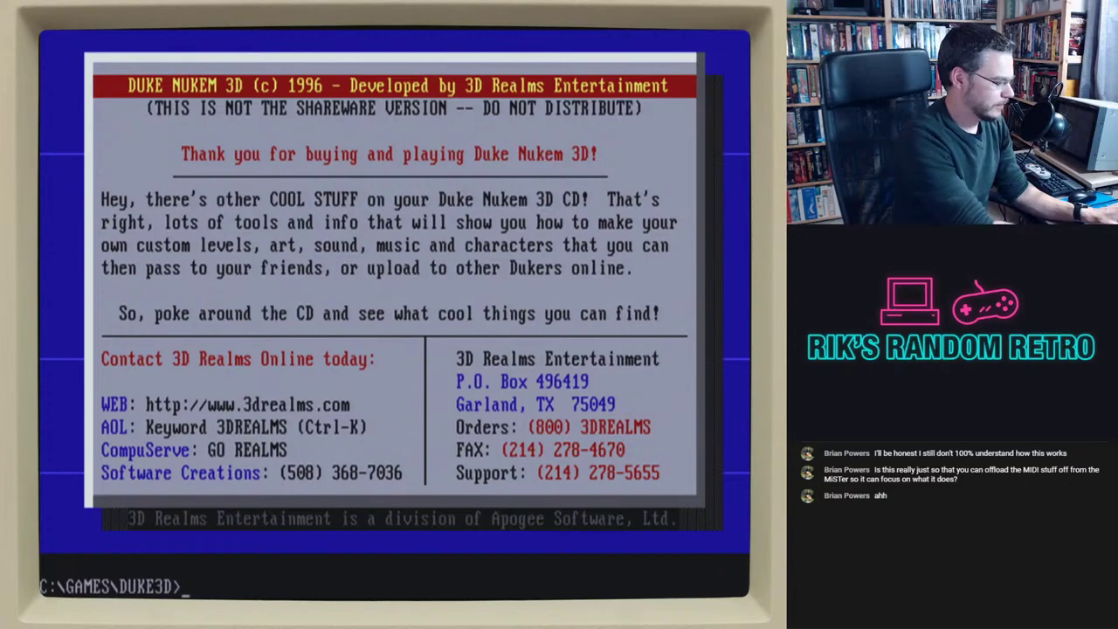
text(setup)
key(Return)
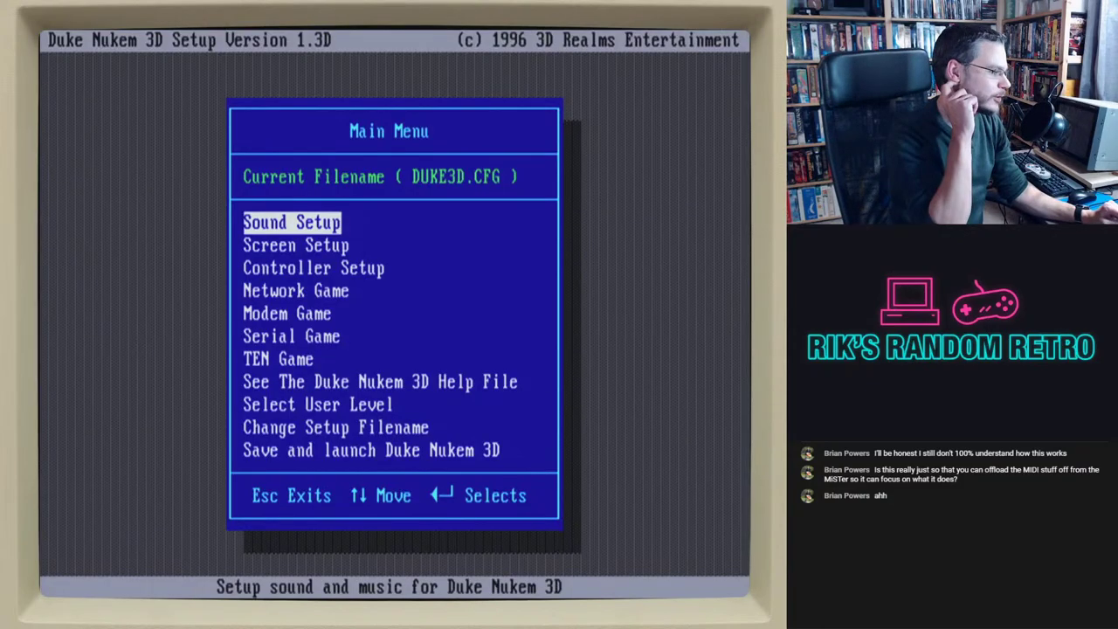
key(Down)
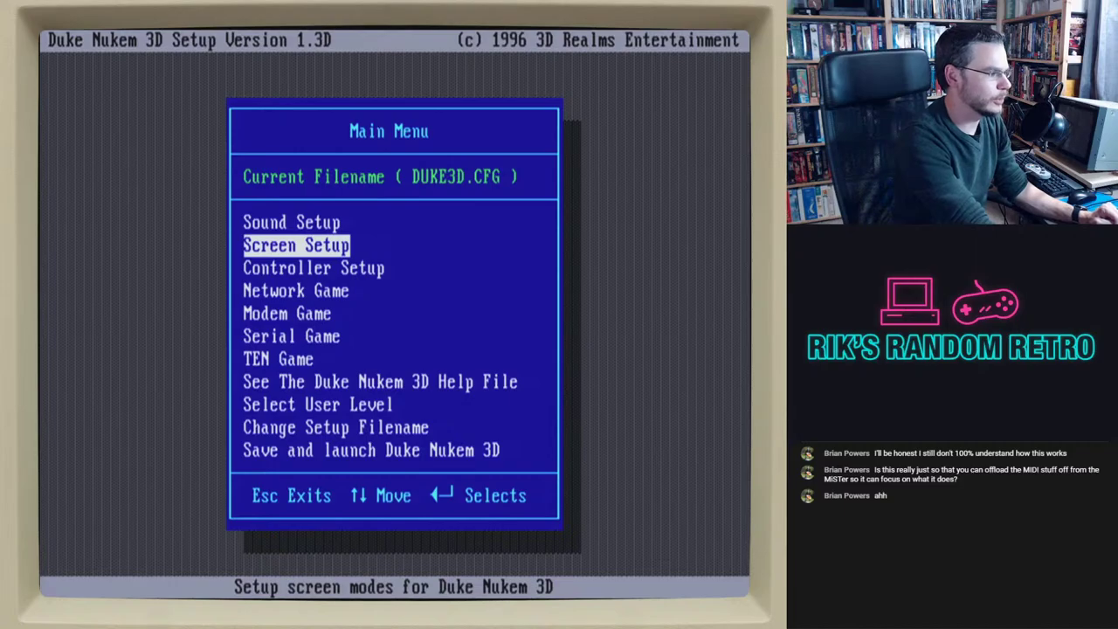
key(Up)
key(Return)
- Set AWE 32 music at 0x620, port 0x330, test the theme song, and save on exit
key(Down)
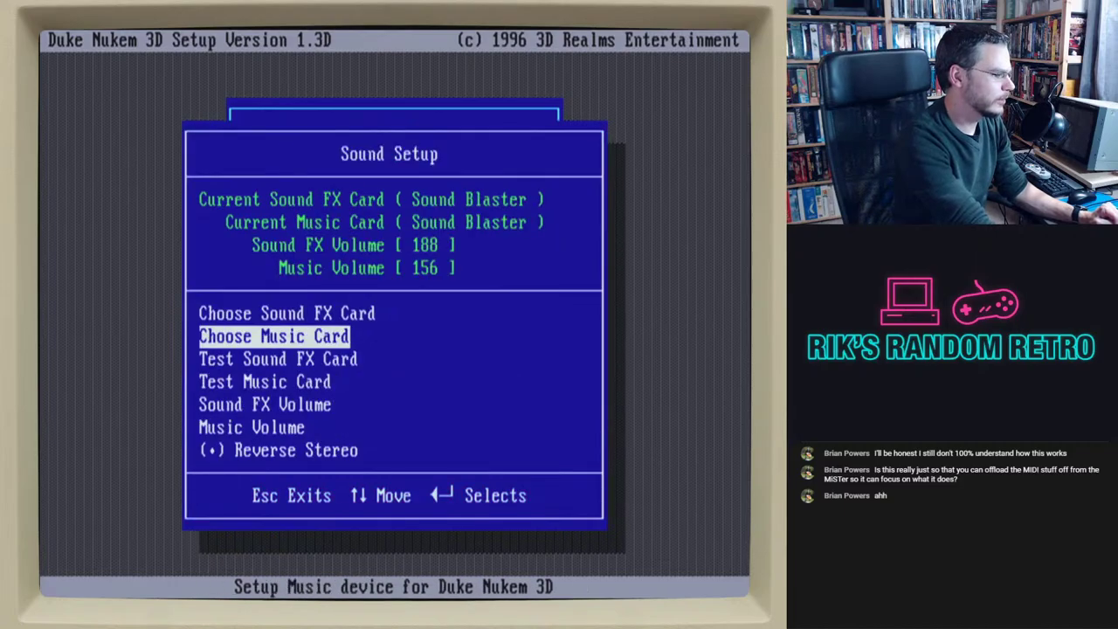
key(Return)
key(Down)
key(Down)
key(Down)
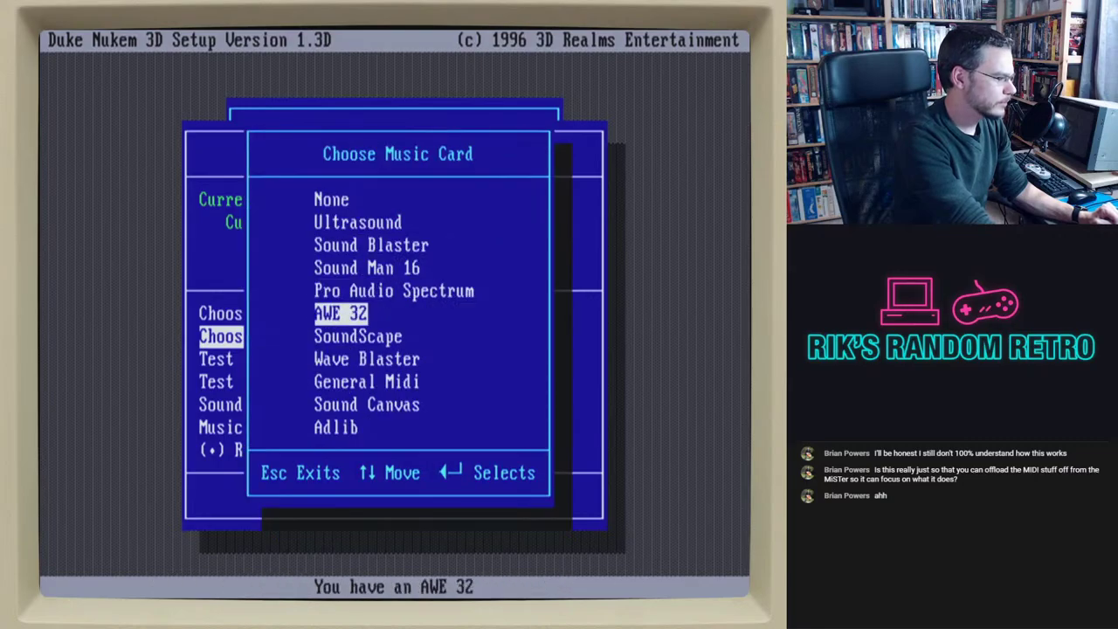
key(Return)
key(Return)
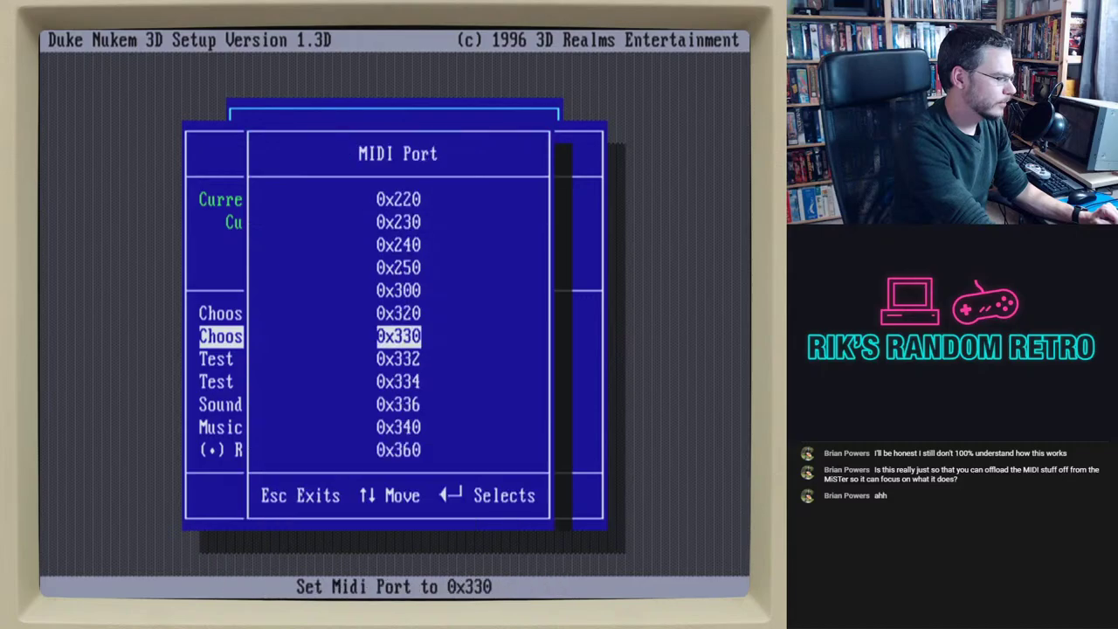
key(Return)
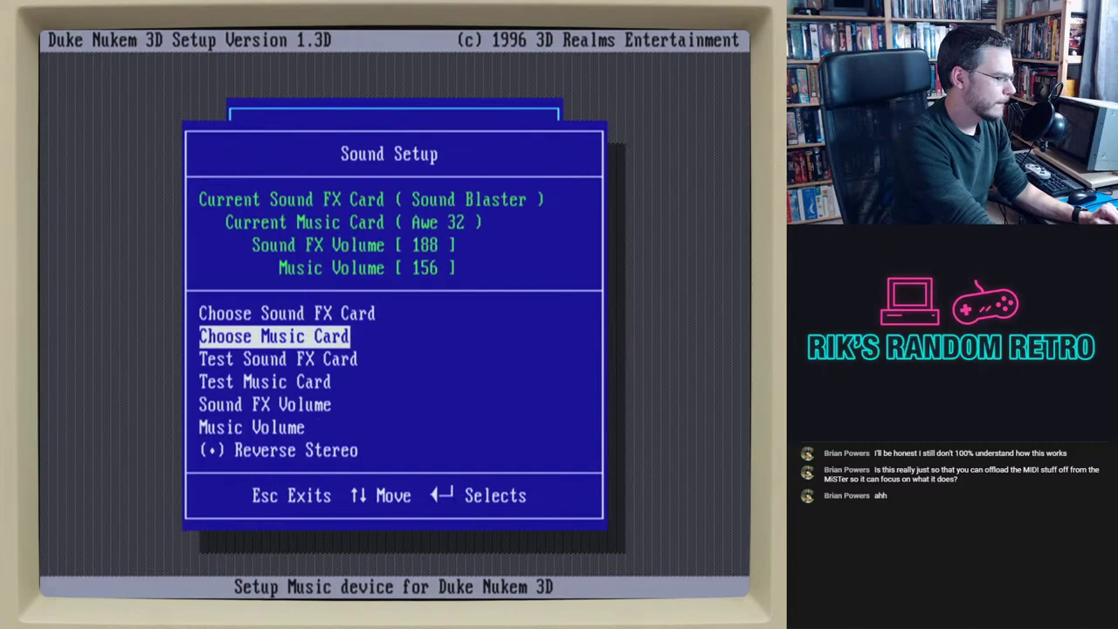
key(Down)
key(Down)
key(Down)
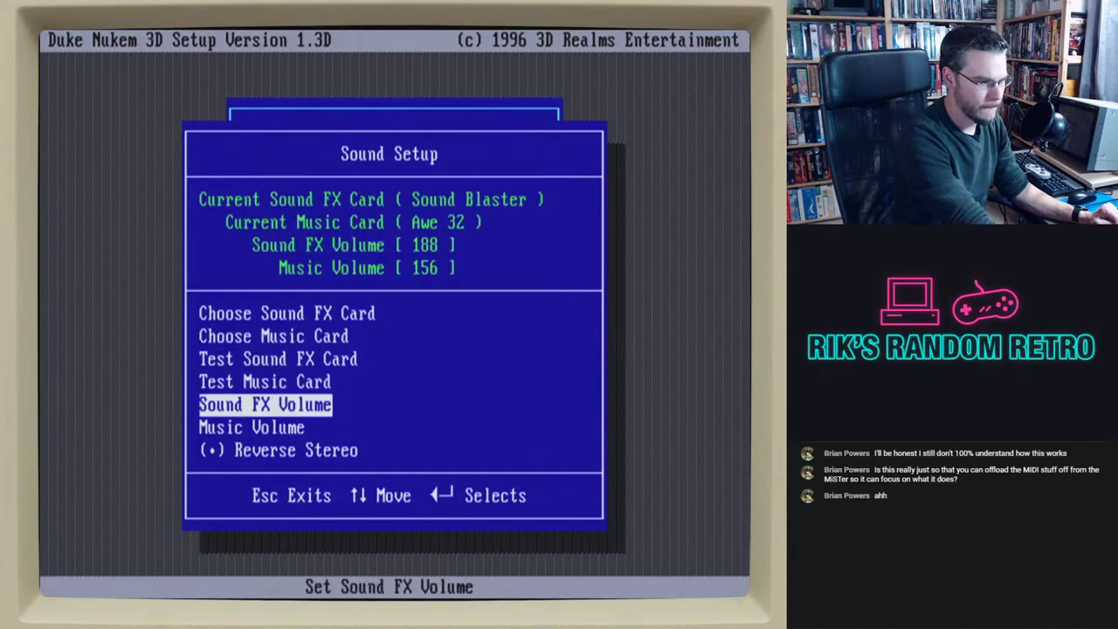
key(Up)
key(Return)
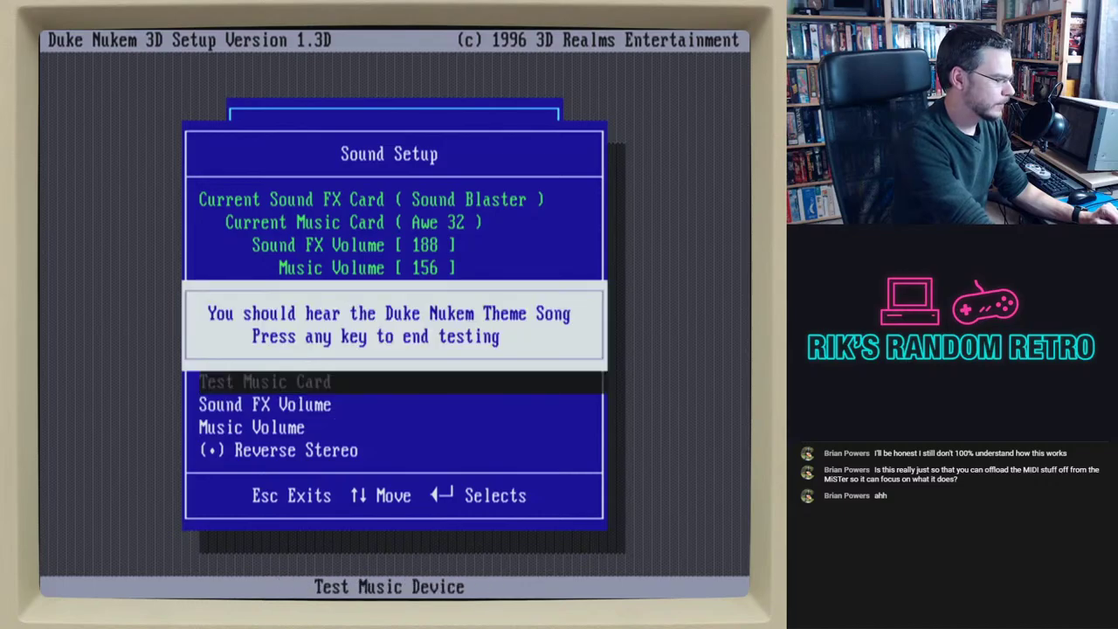
key(Escape)
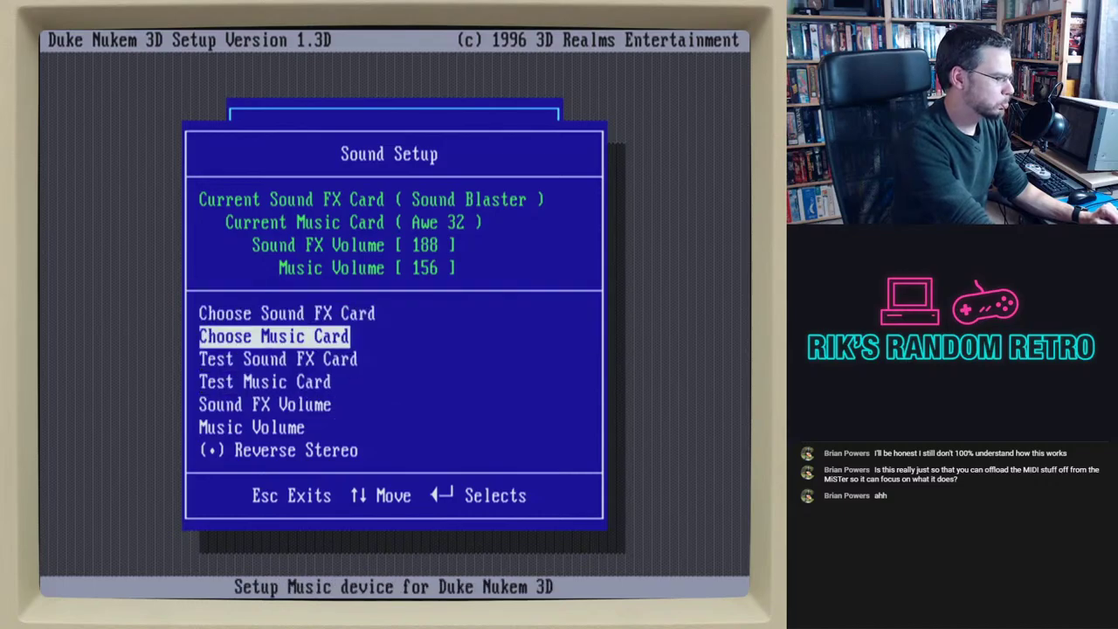
key(Escape)
key(Escape)
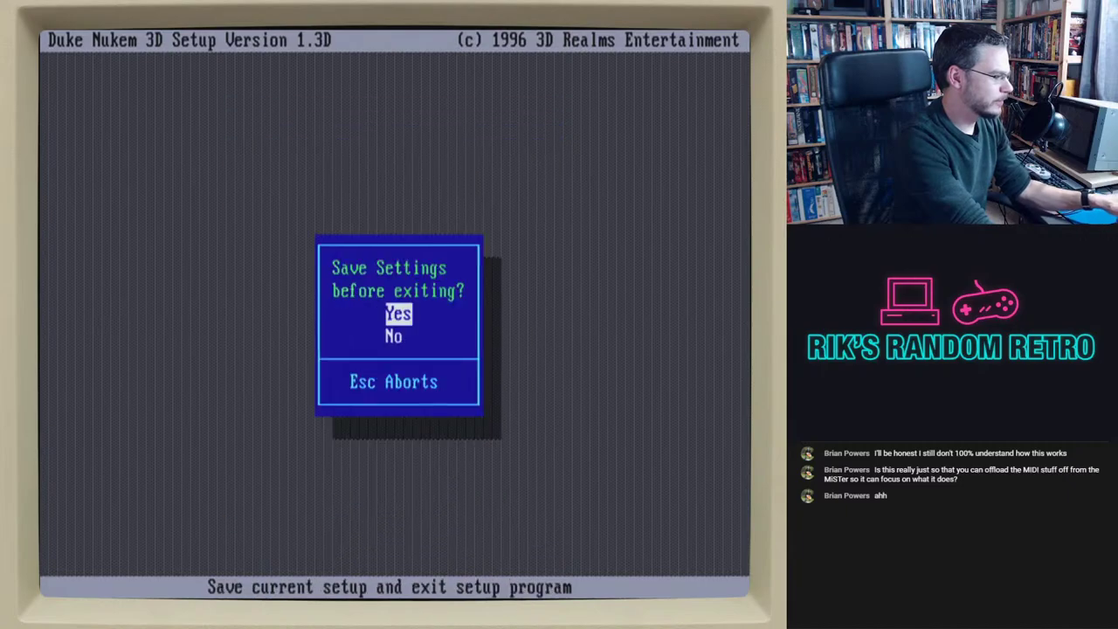
key(Down)
key(Return)
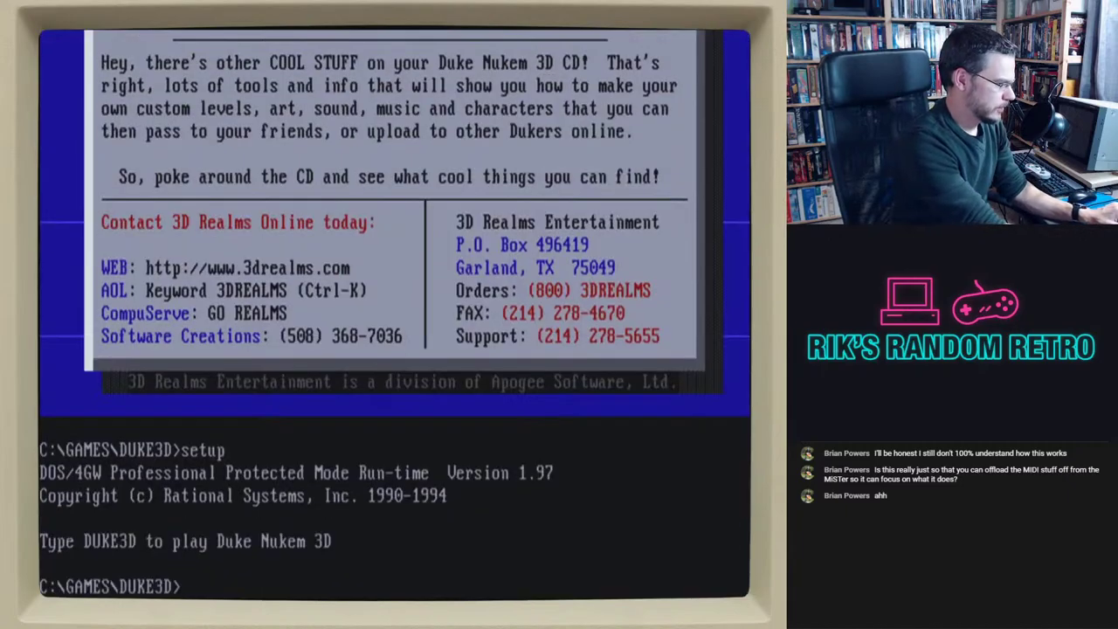
- Launch the Creative mixer utility from the C:\SB16 folder
text(cd\)
key(Return)
text(cd sb16)
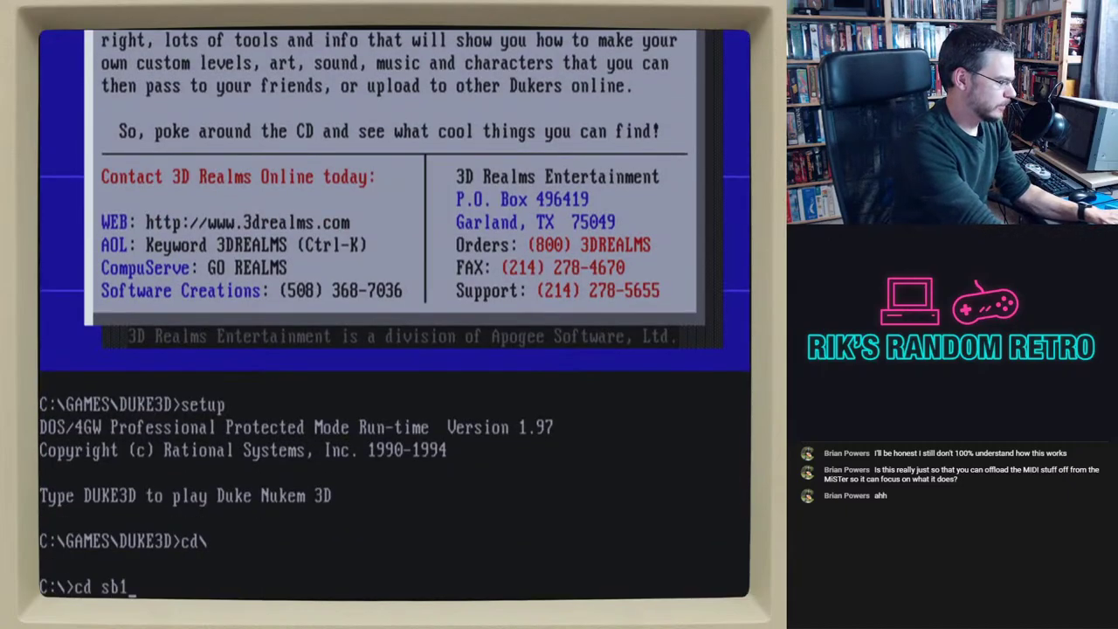
key(Return)
text(mioxerset)
key(Return)
- Review the mixer's volume, balance and routing panels, then exit to DOS
key(Down)
key(Down)
key(Down)
key(Up)
key(Tab)
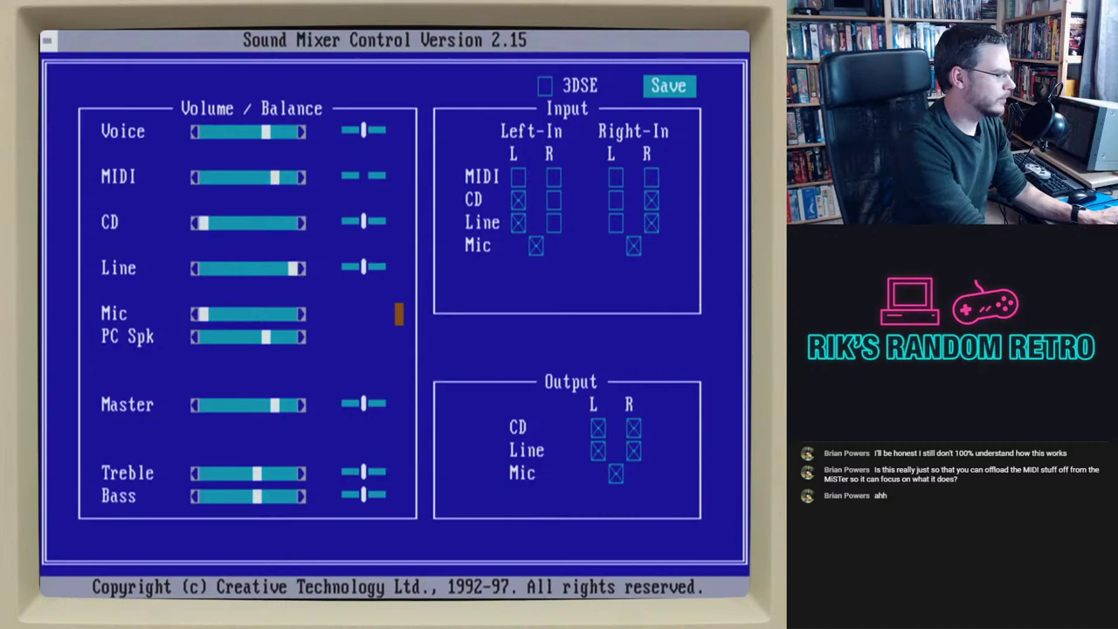
key(Tab)
key(Down)
key(Down)
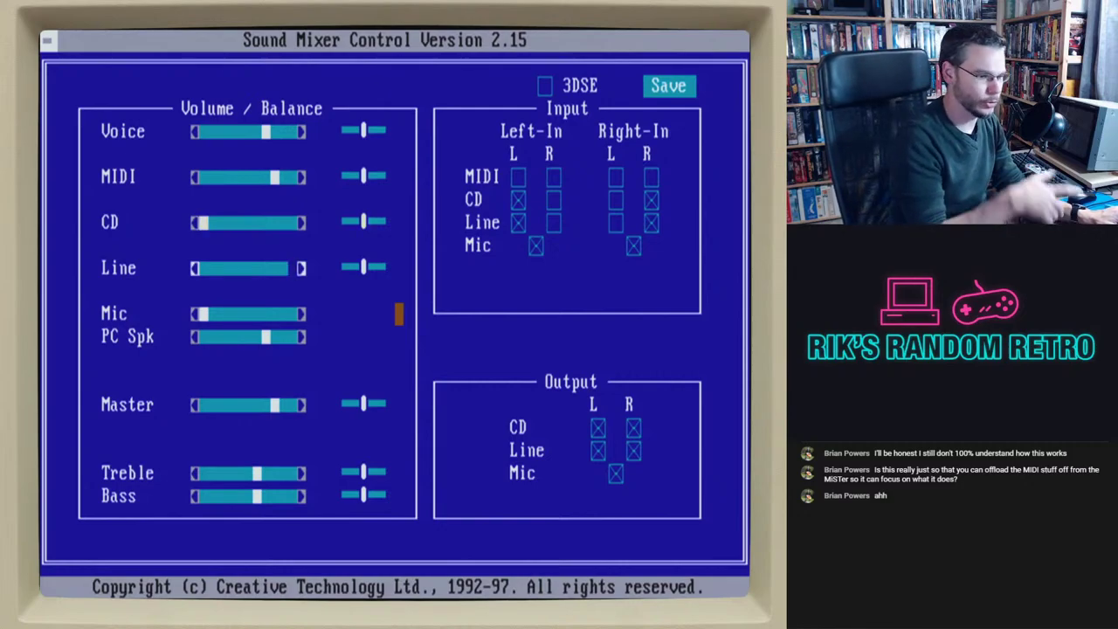
key(Tab)
key(Tab)
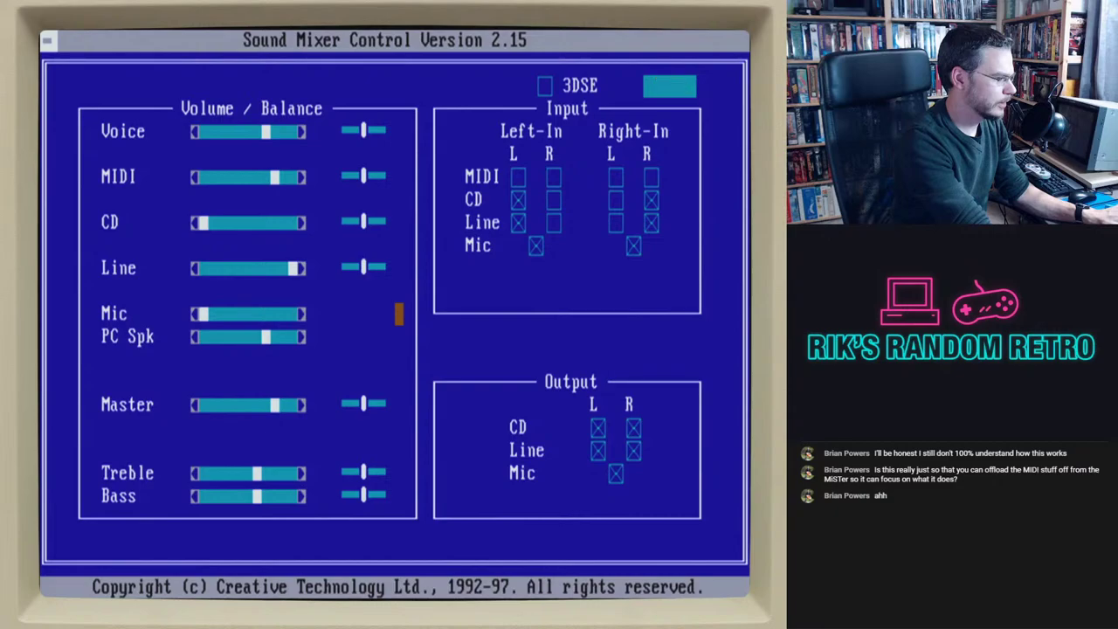
key(Return)
- Go to C:\GAMES\DOOM2 and start the Doom II setup program
text(cd..)
key(Return)
text(cd games)
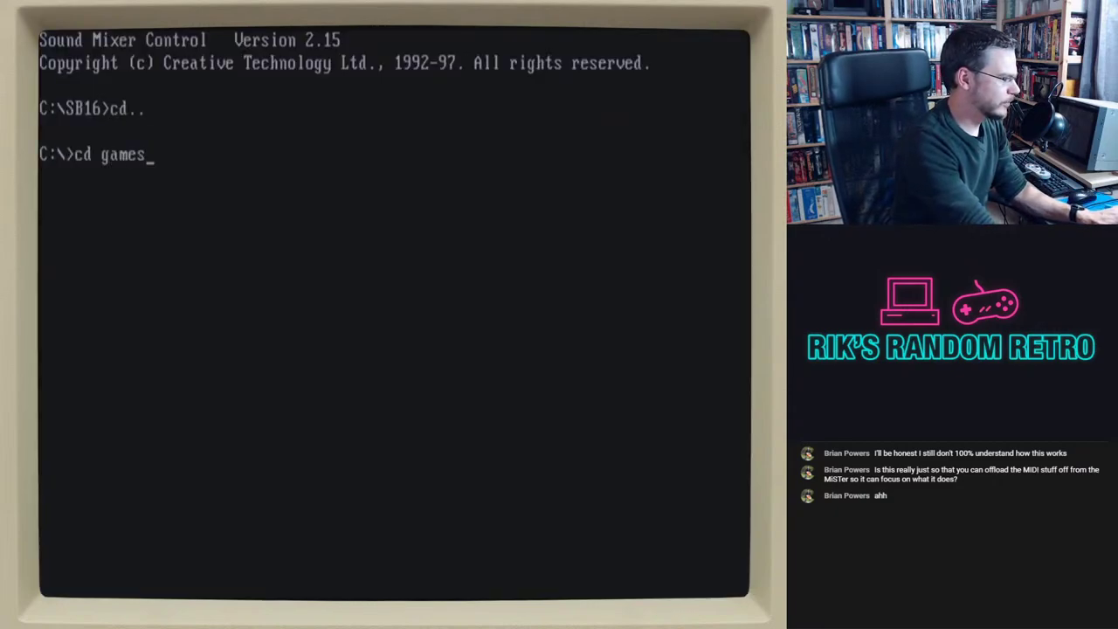
key(Return)
text(cd doom2)
key(Return)
text(setup)
key(Return)
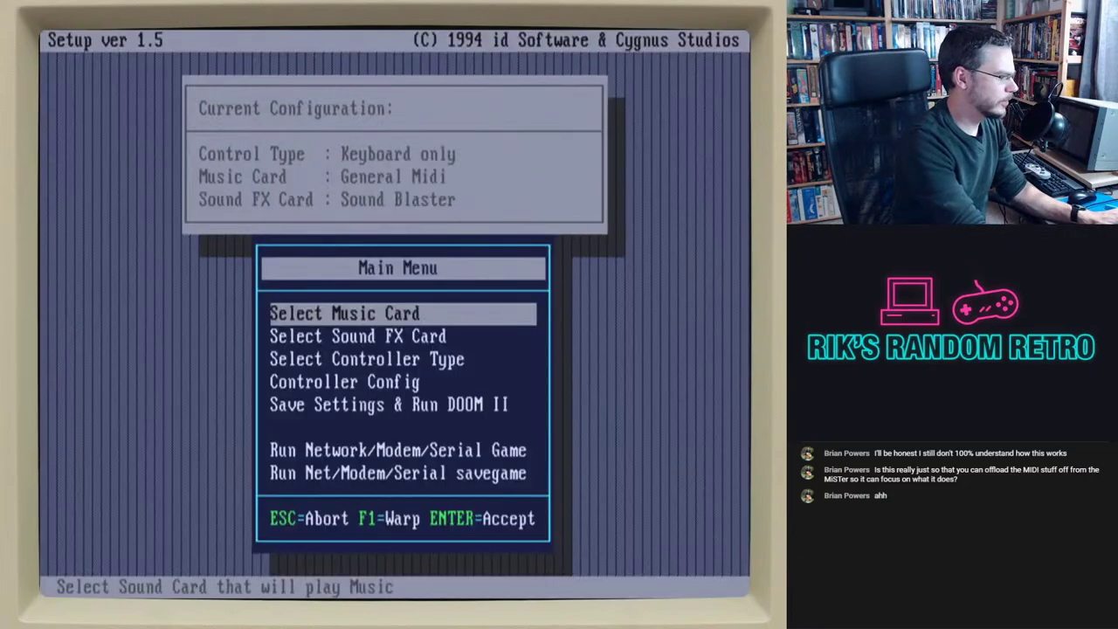
- Make Sound Blaster AWE32 on MIDI port 330 the music card, then save and run Doom II
key(Return)
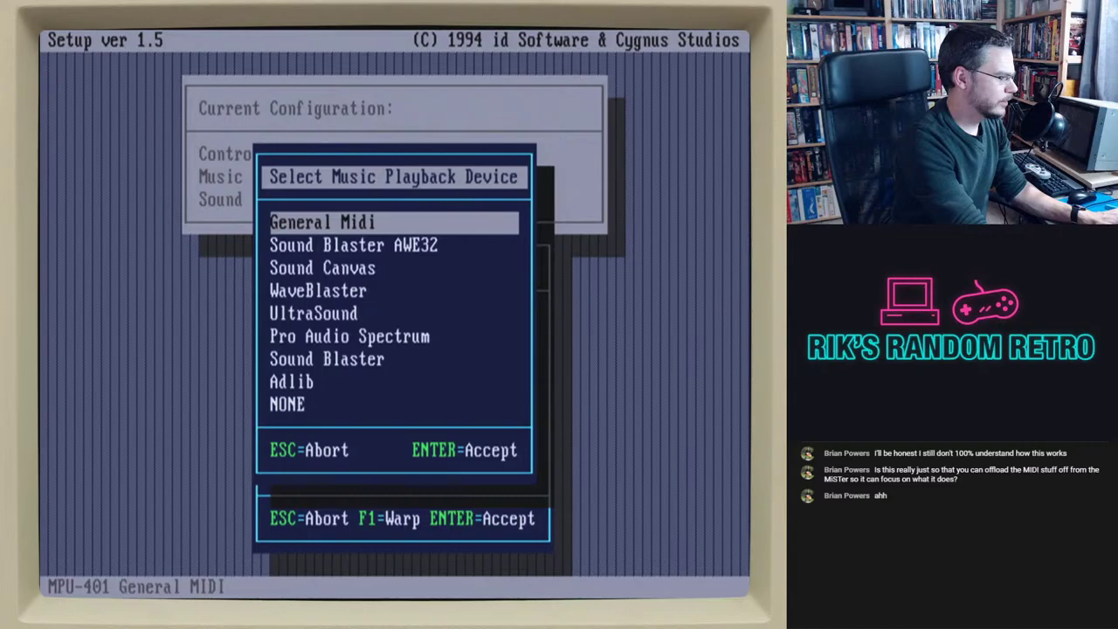
key(Return)
key(Up)
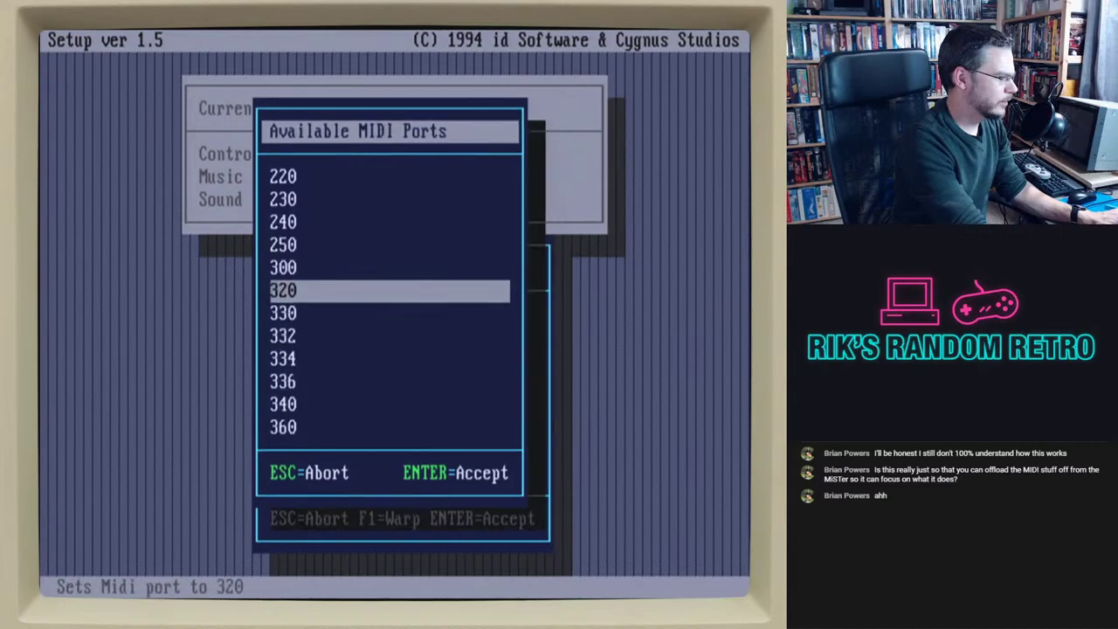
key(Down)
key(Return)
key(Down)
key(Down)
key(Down)
key(Down)
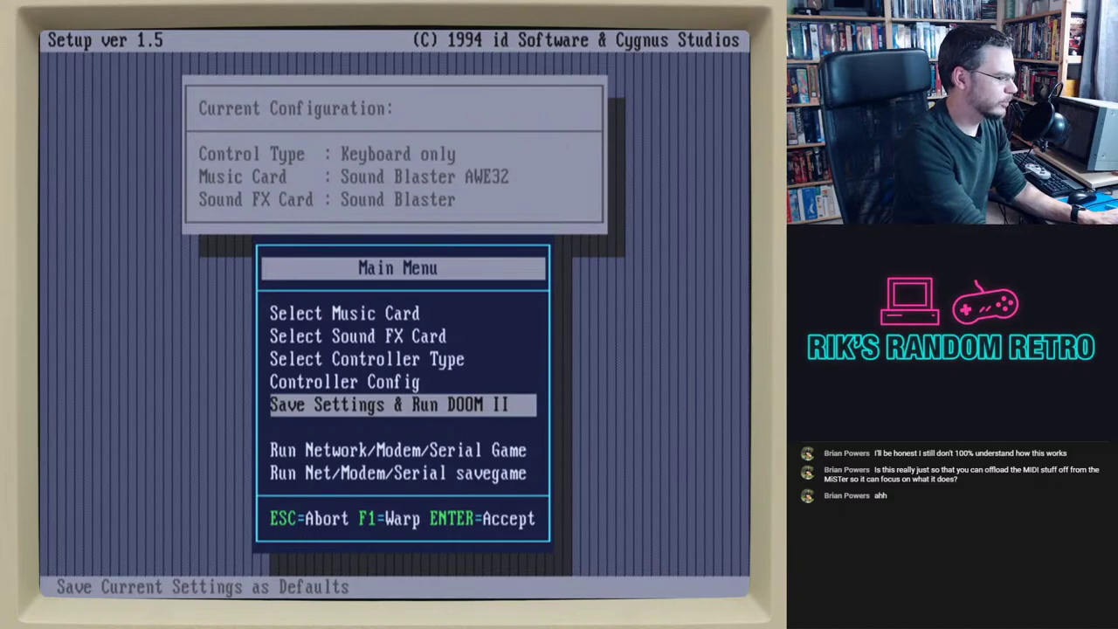
key(Return)
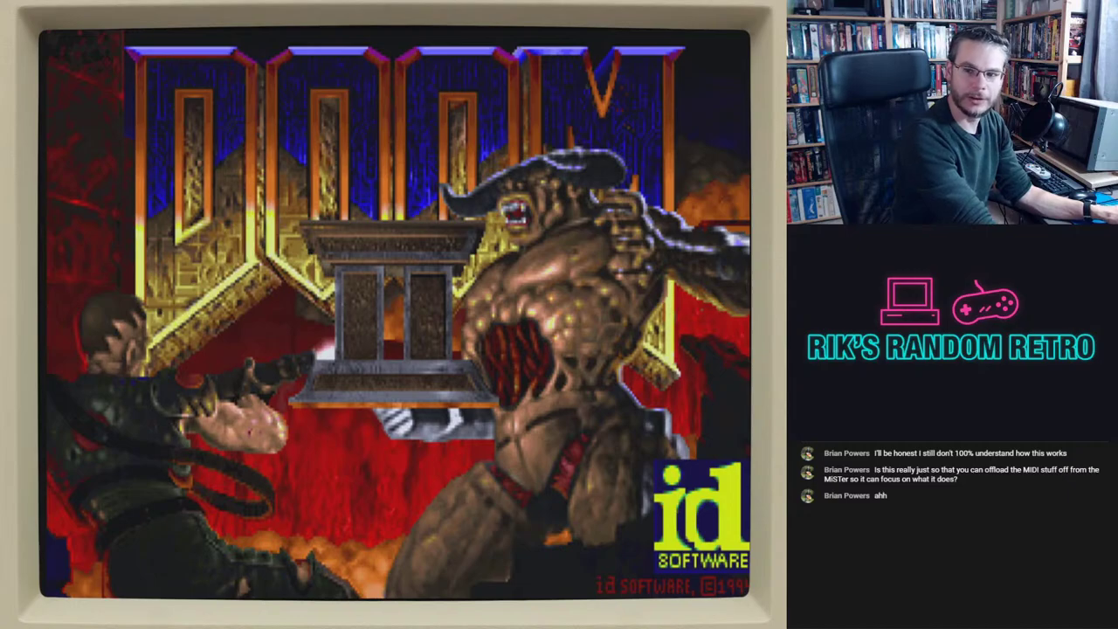
- Choose Quit Game from Doom II's menu and confirm with Y to return to DOS
key(Escape)
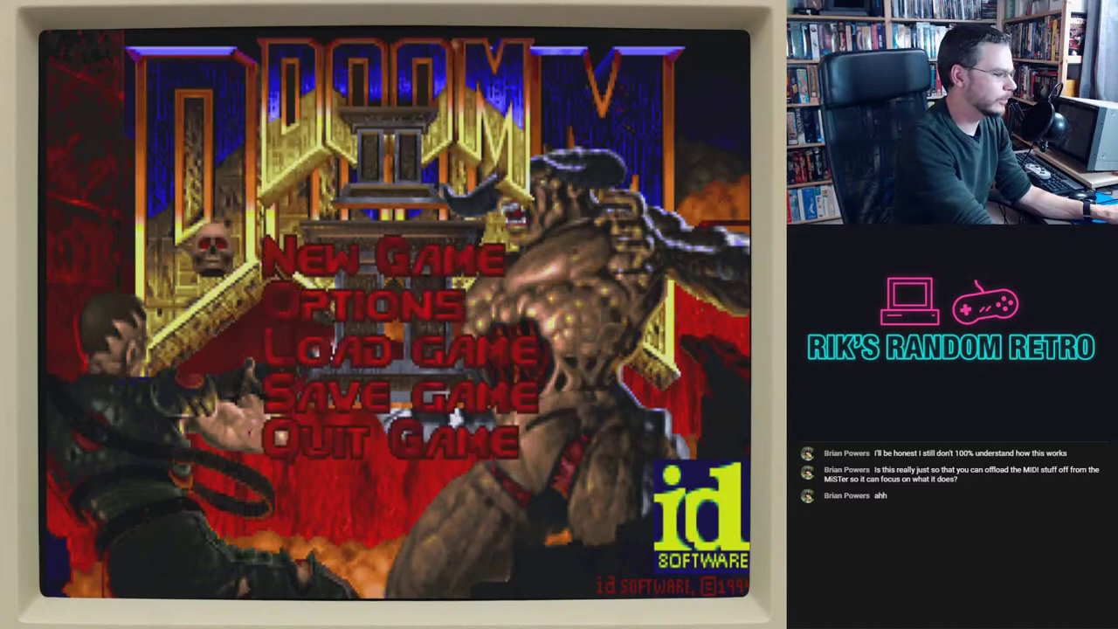
key(Down)
key(Down)
key(Down)
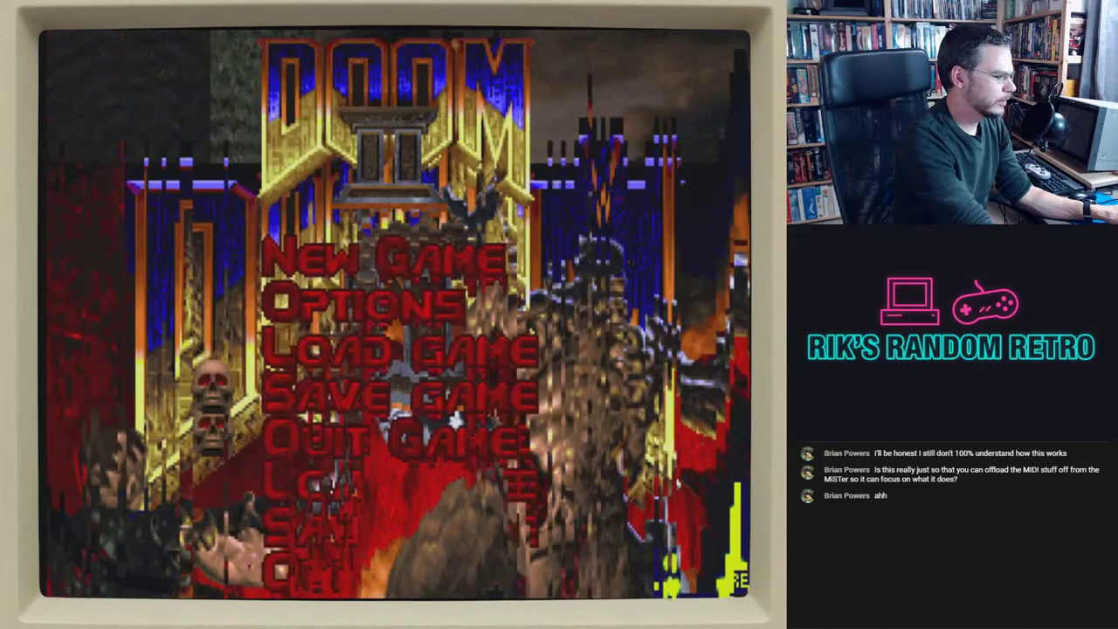
key(Down)
key(Return)
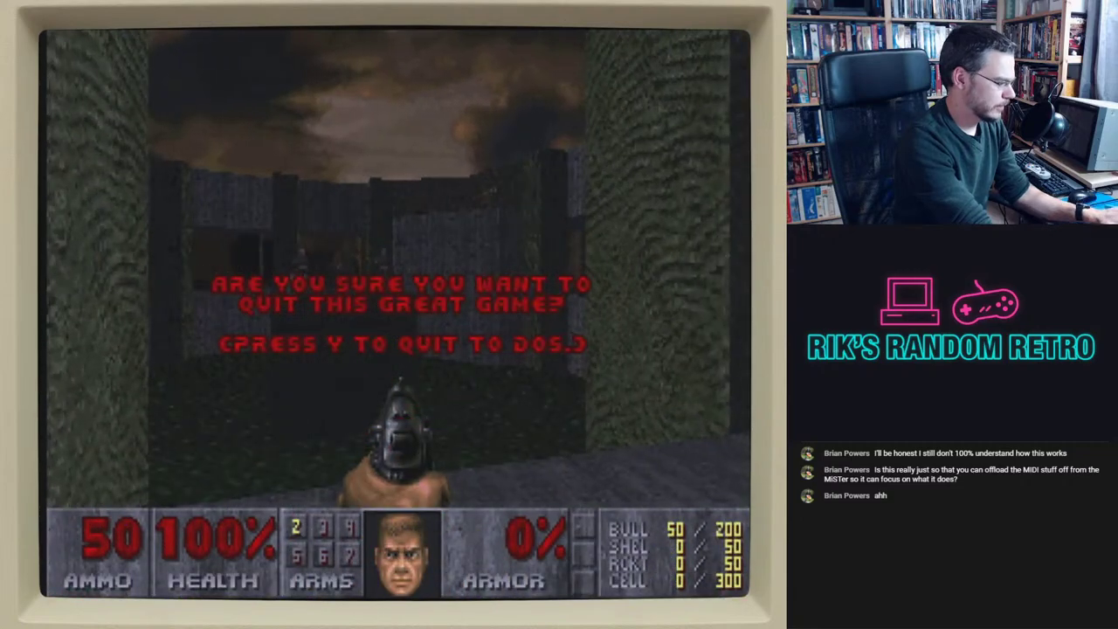
key(y)
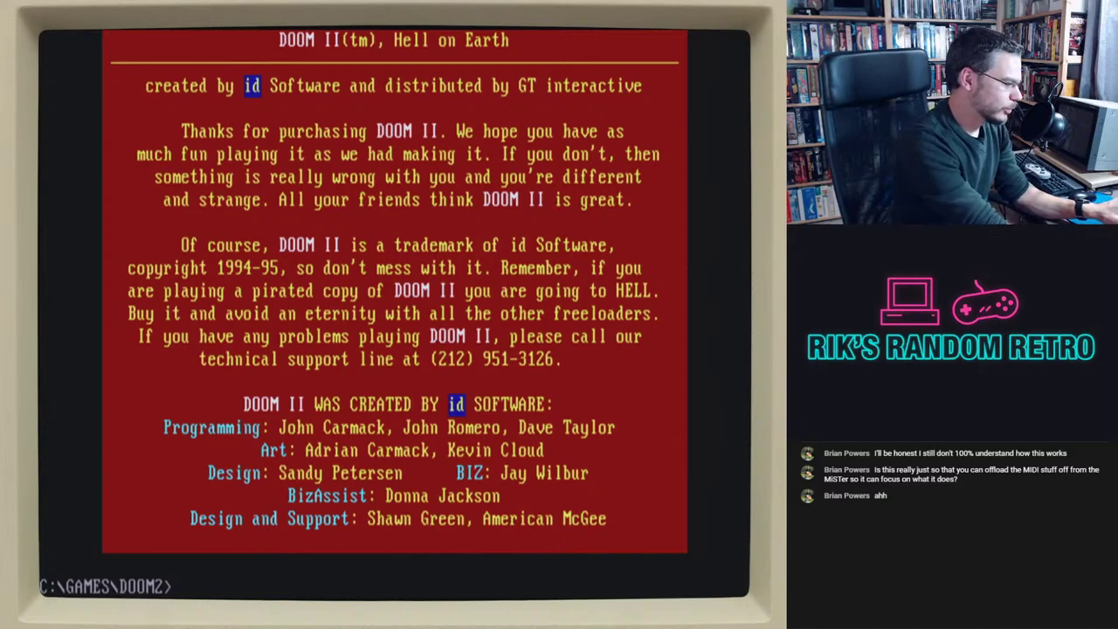
- Return to C:\GAMES\DOOM2 and run the Doom II setup program again
text(cd\)
key(Return)
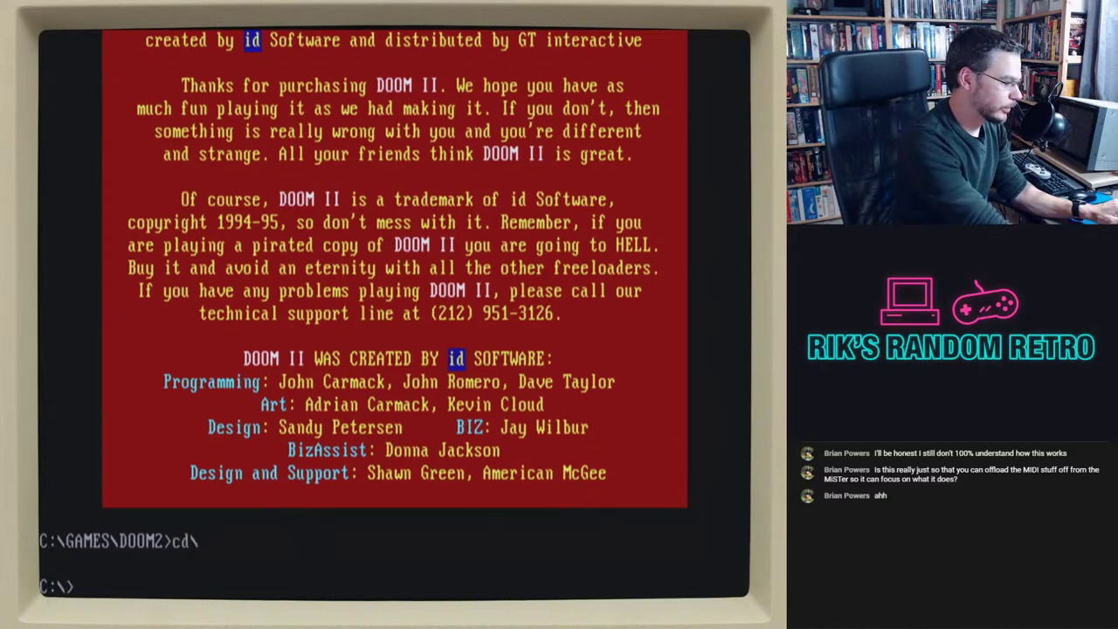
text(cd)
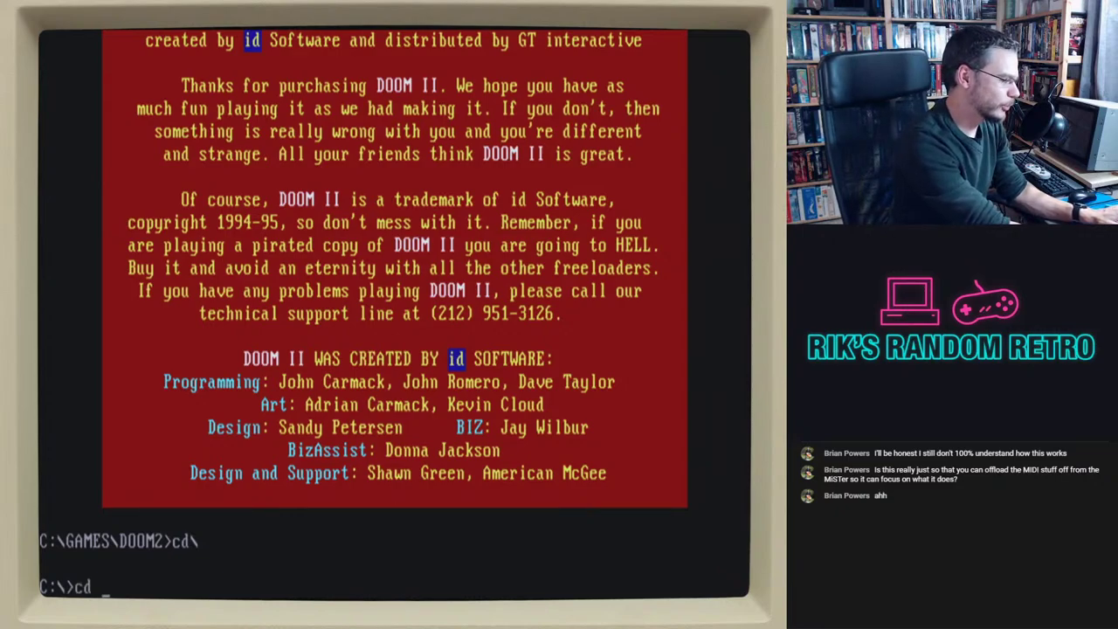
key(BackSpace)
key(BackSpace)
text(cd games)
key(Return)
text(cd doom)
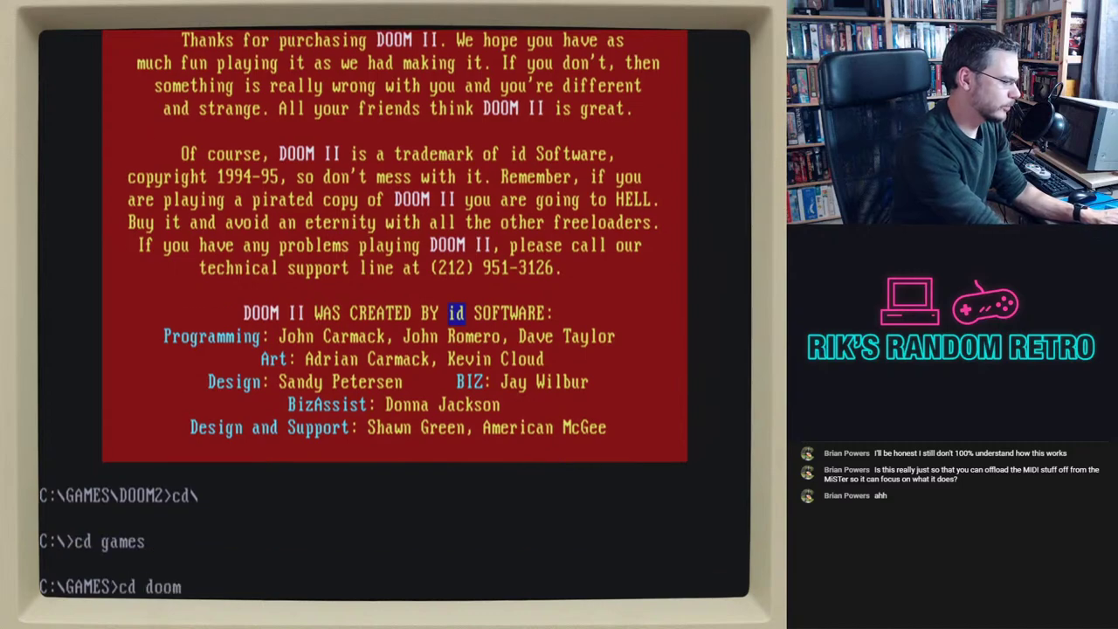
text(2)
key(Return)
text(setup)
key(Return)
- Switch the music card to plain Sound Blaster on port 220, then save and launch Doom II
key(Down)
key(Up)
key(Return)
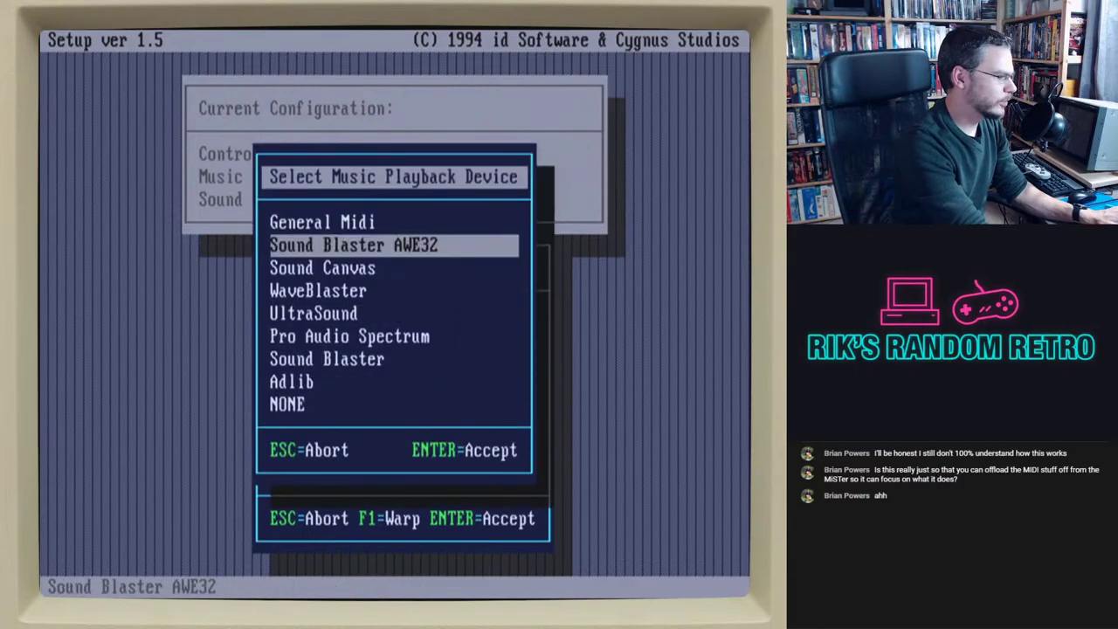
key(Down)
key(Down)
key(Down)
key(Down)
key(Down)
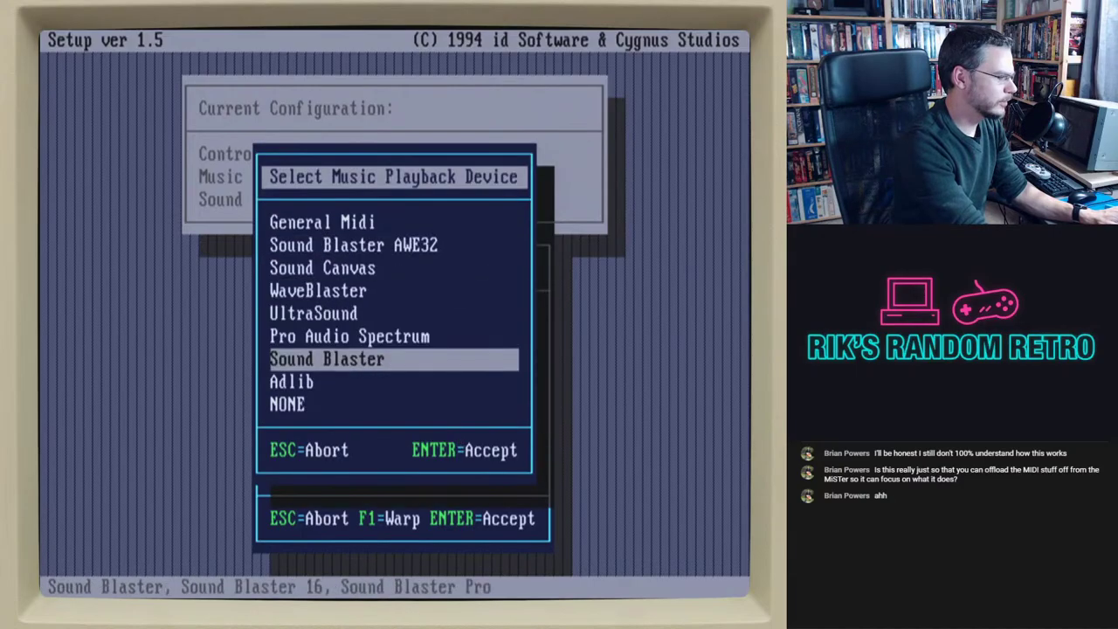
key(Return)
key(Return)
key(Down)
key(Down)
key(Down)
key(Down)
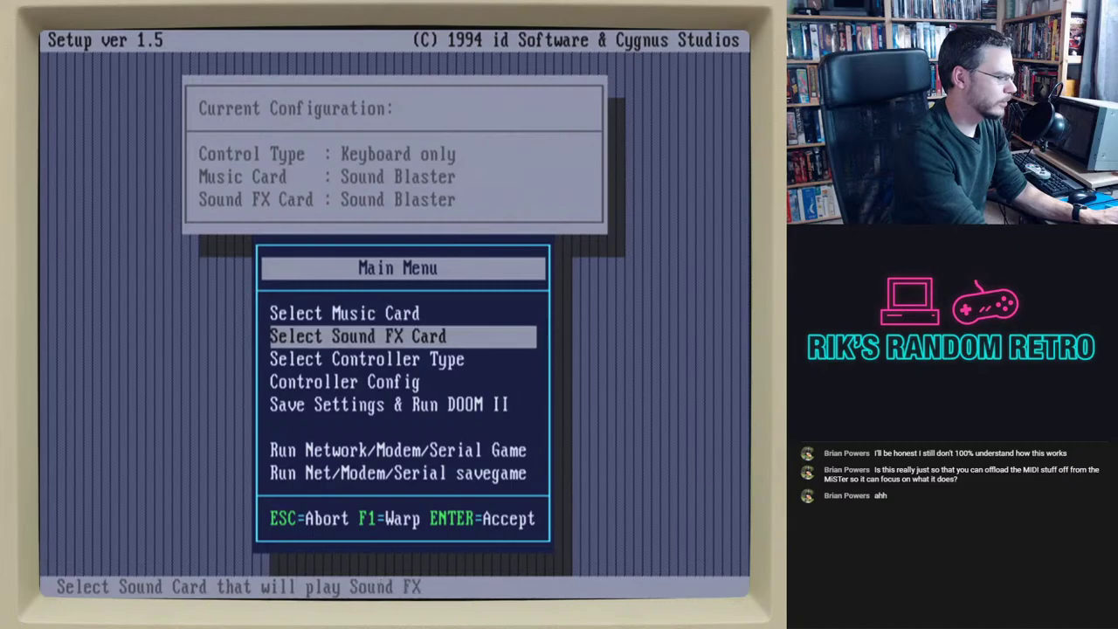
key(Return)
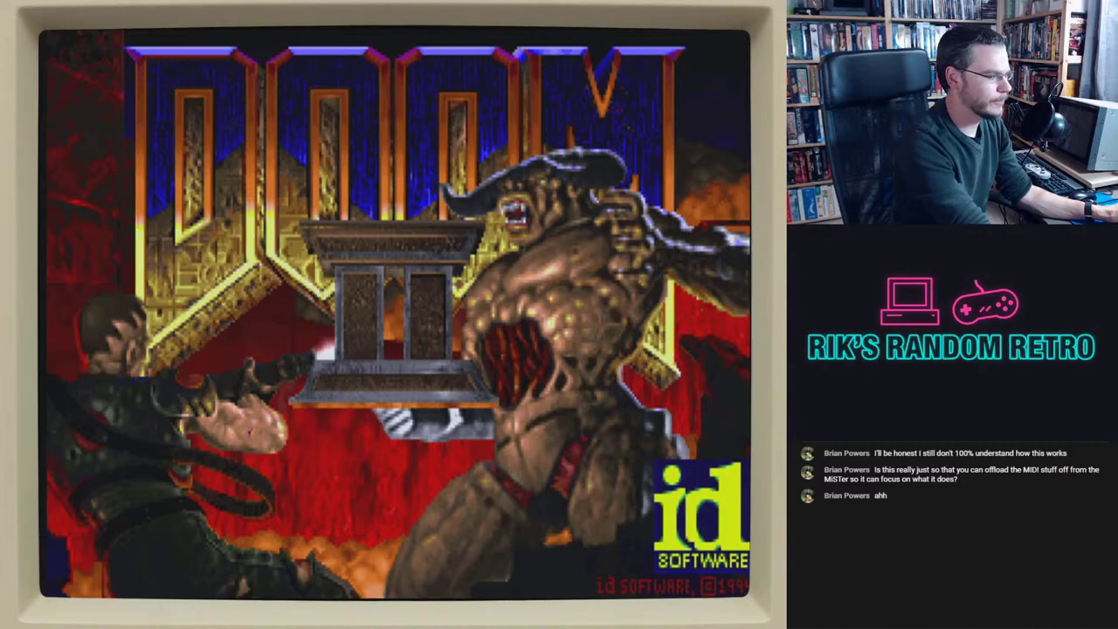
- Choose Quit Game from Doom II's Esc menu and confirm with Y to exit to DOS
key(Escape)
key(Up)
key(Return)
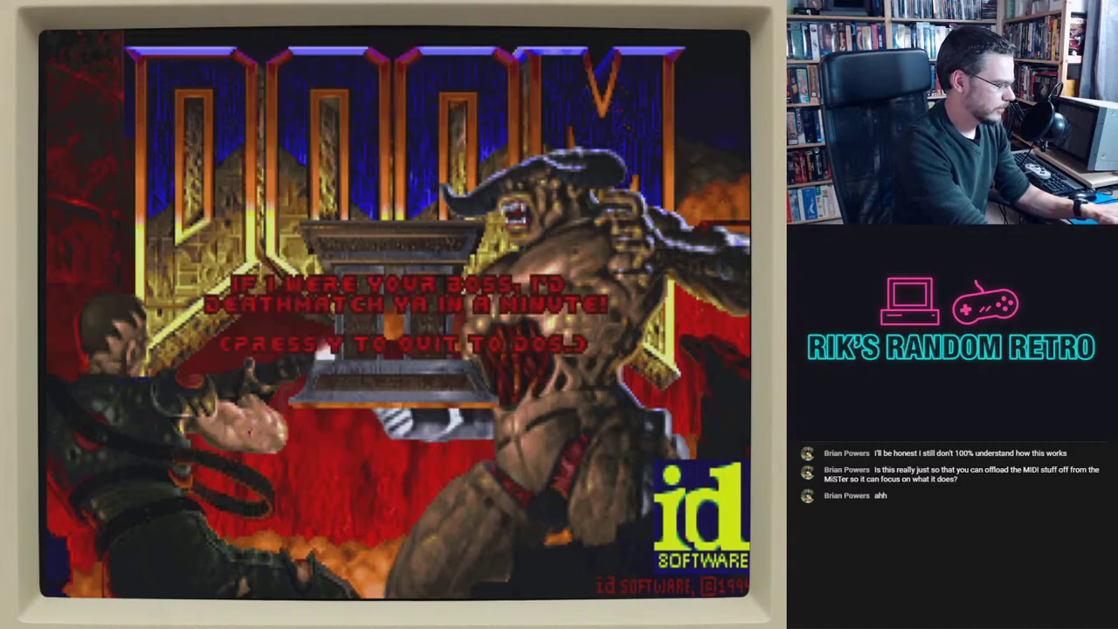
key(y)
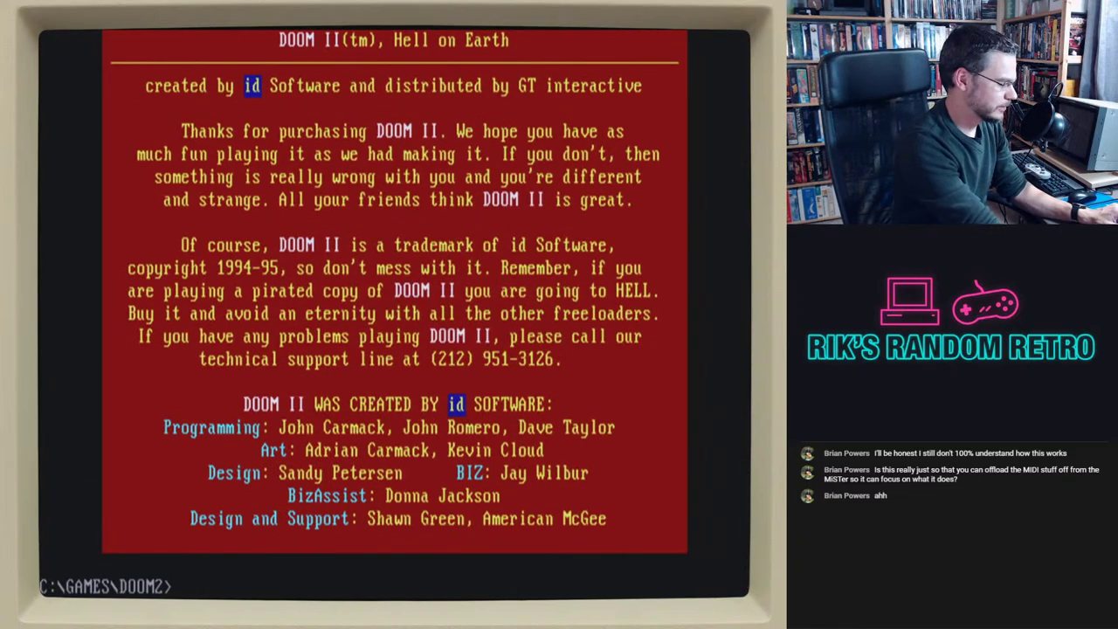
- Change to C:\SB16 and list its full directory contents
text(cd\)
key(Return)
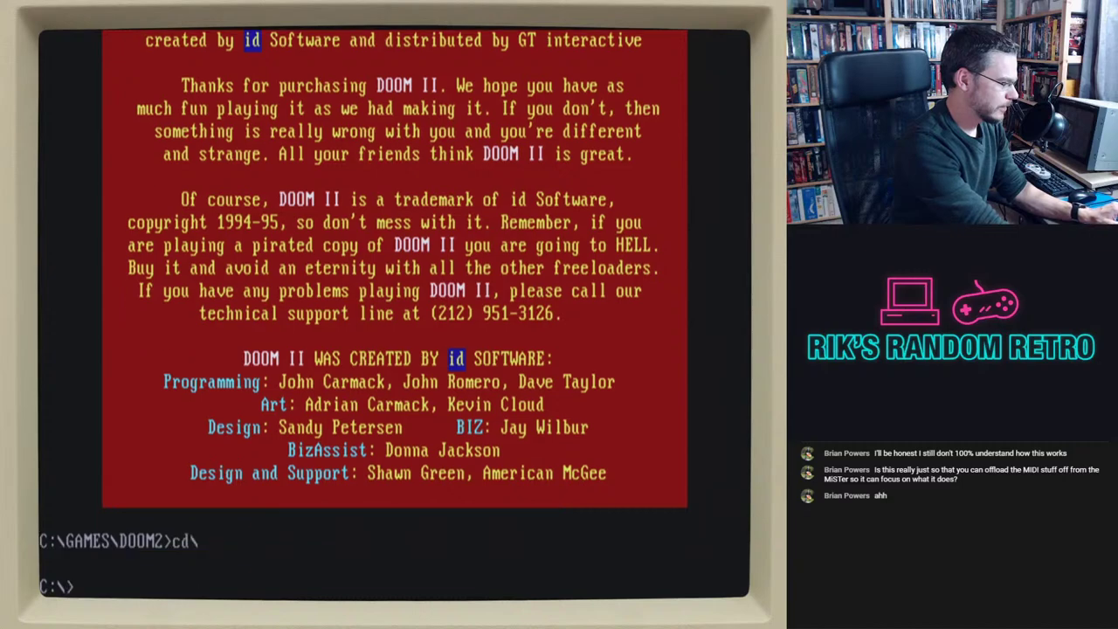
text(cd sb16)
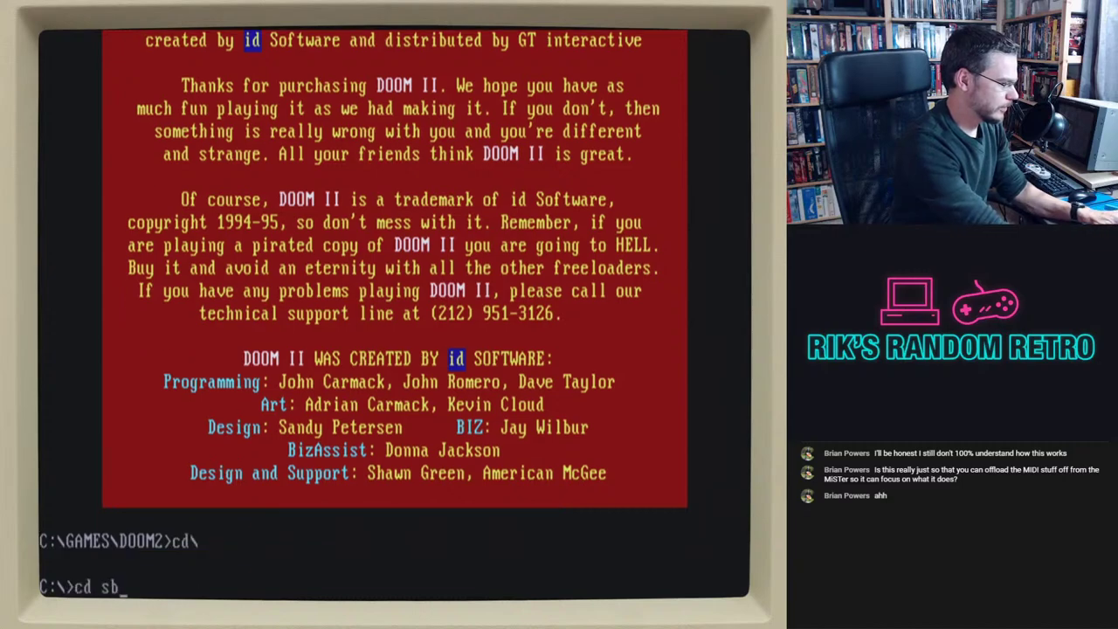
key(Return)
text(dir)
key(Return)
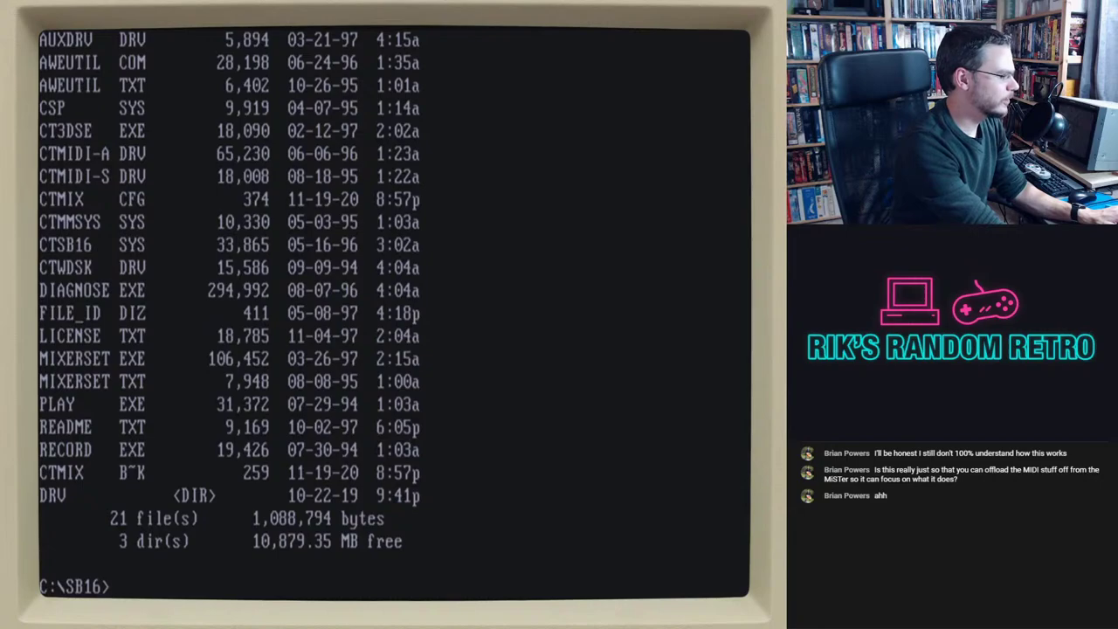
- List only the EXE programs in SB16 with dir *.exe
text(dir /)
key(BackSpace)
key(BackSpace)
key(BackSpace)
key(BackSpace)
key(BackSpace)
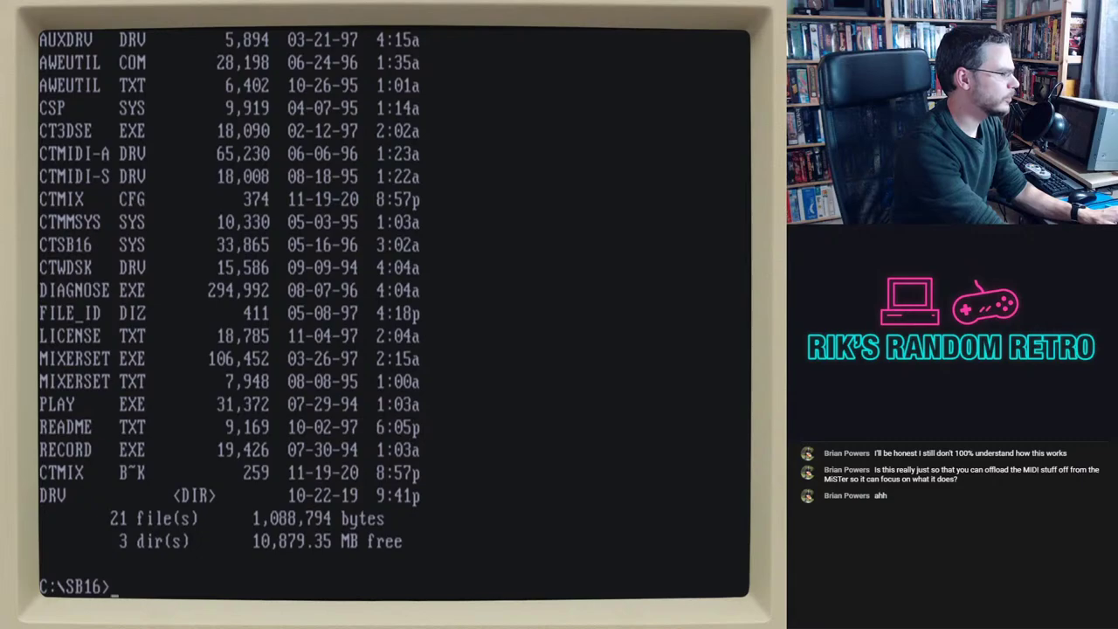
text(dir /p)
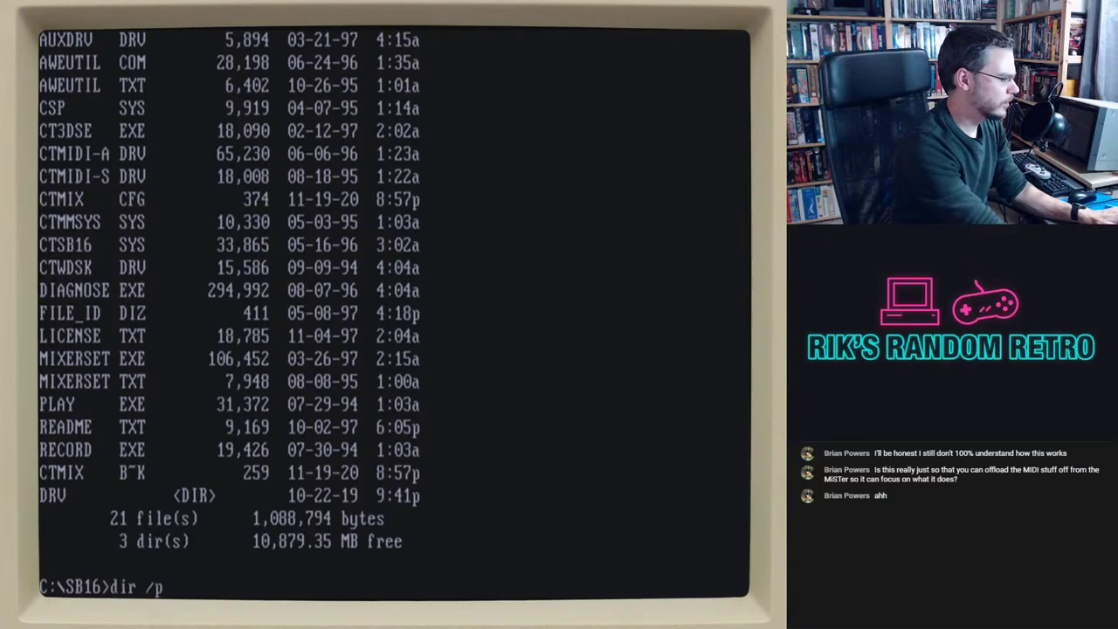
key(BackSpace)
key(BackSpace)
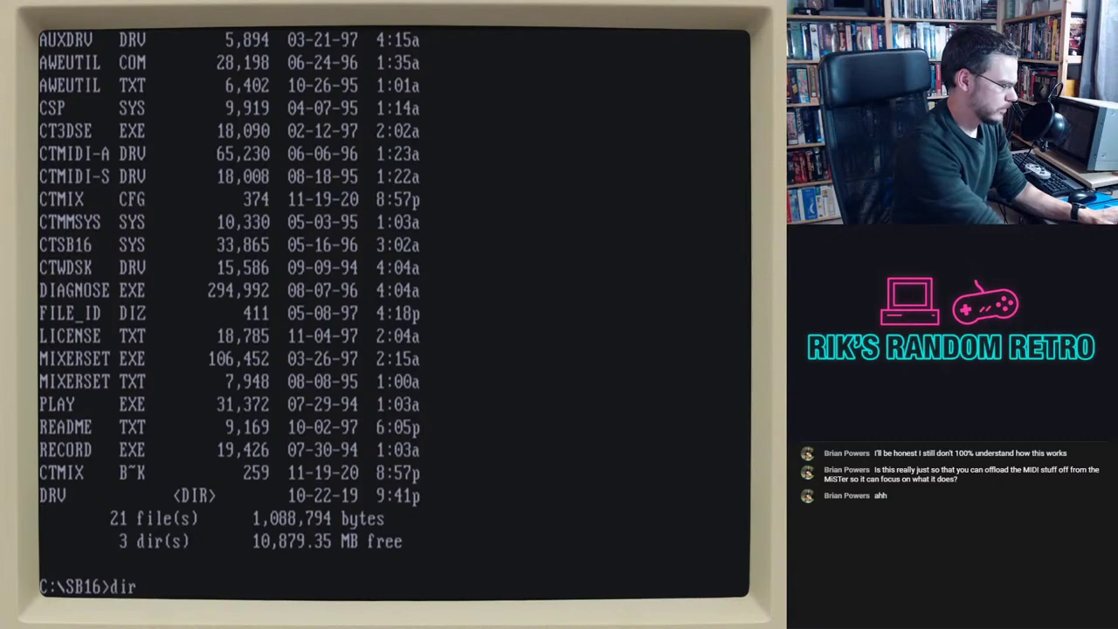
text(*.exe)
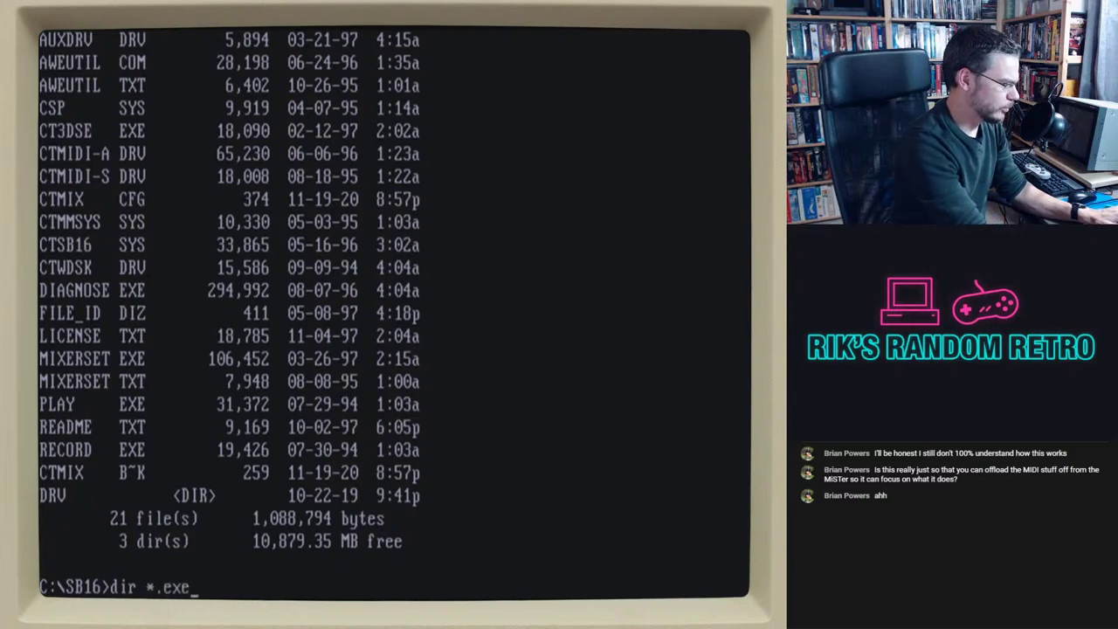
key(Return)
- Launch DIAGNOSE and continue past its intro notices to the Base I/O Address prompt (220H default)
text(diagnose)
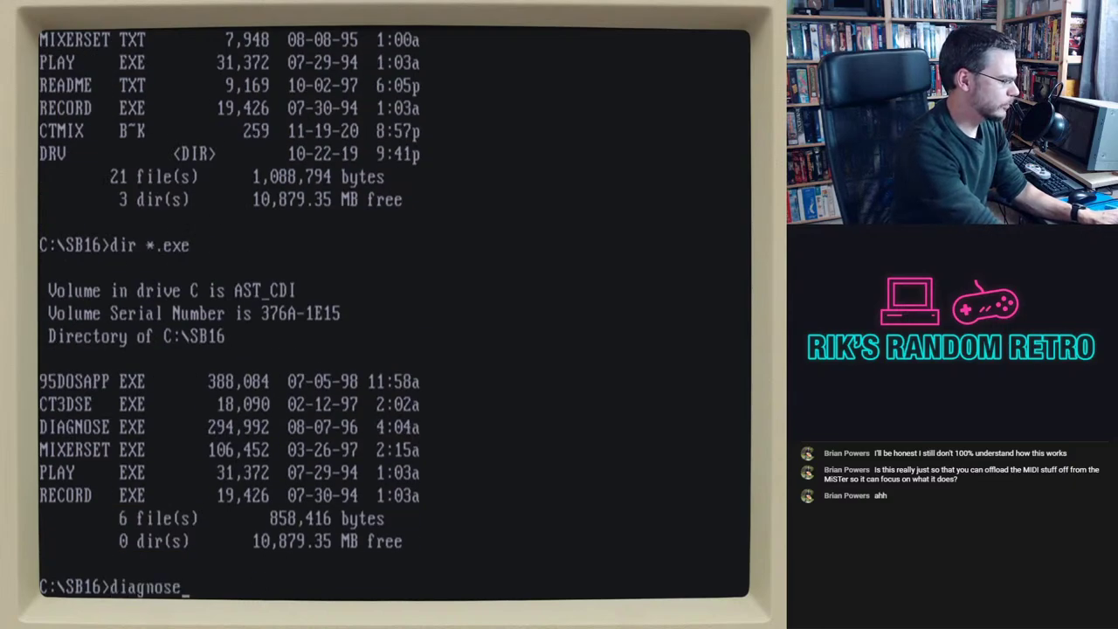
key(Return)
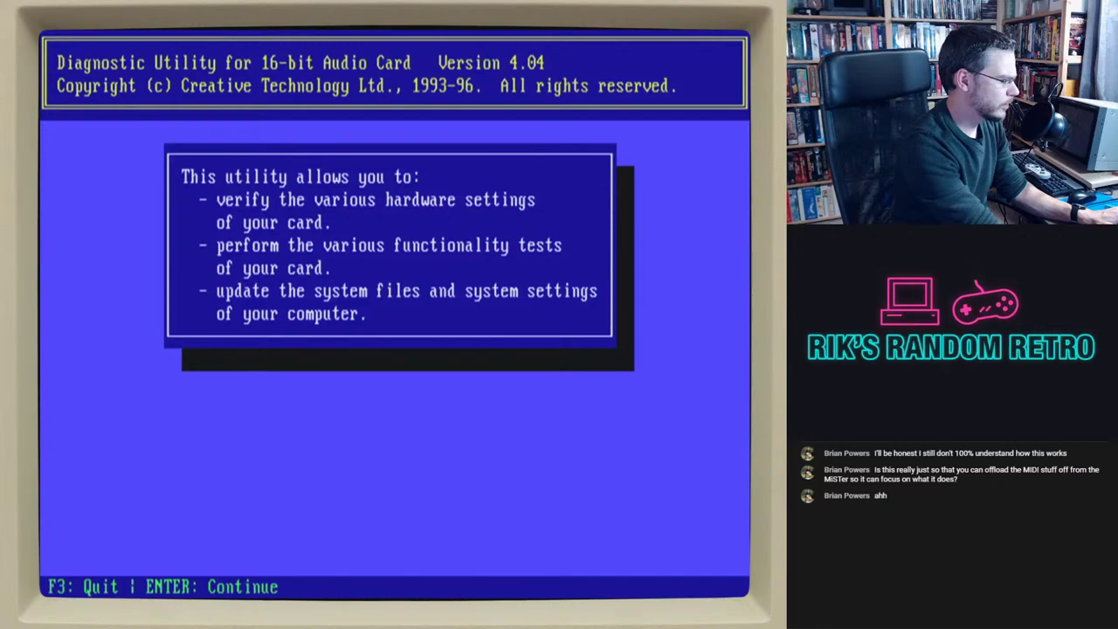
key(Return)
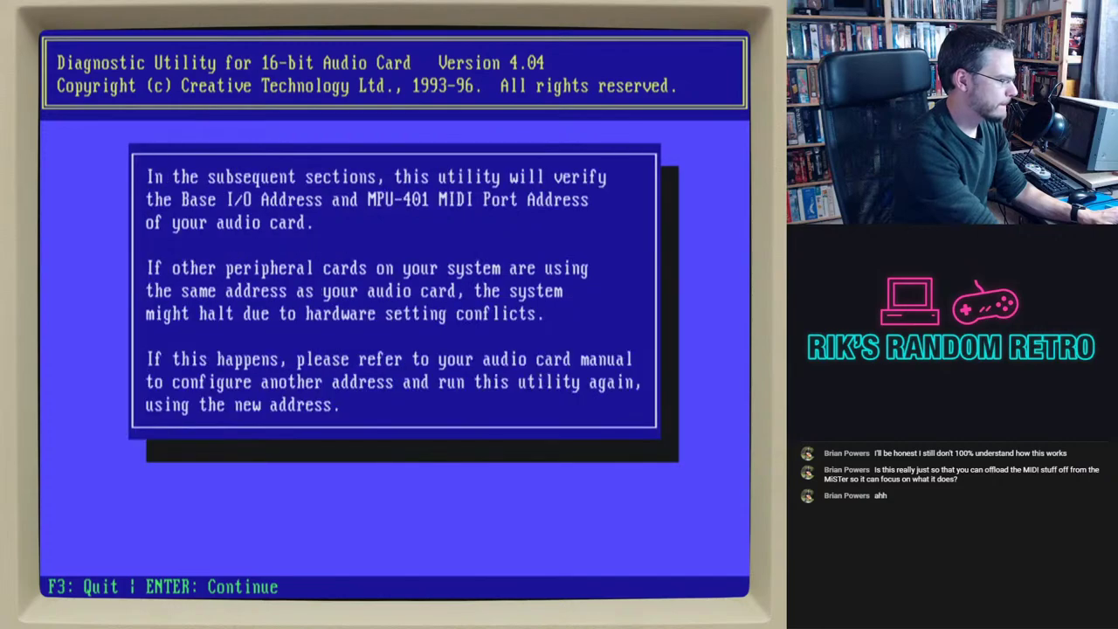
key(Return)
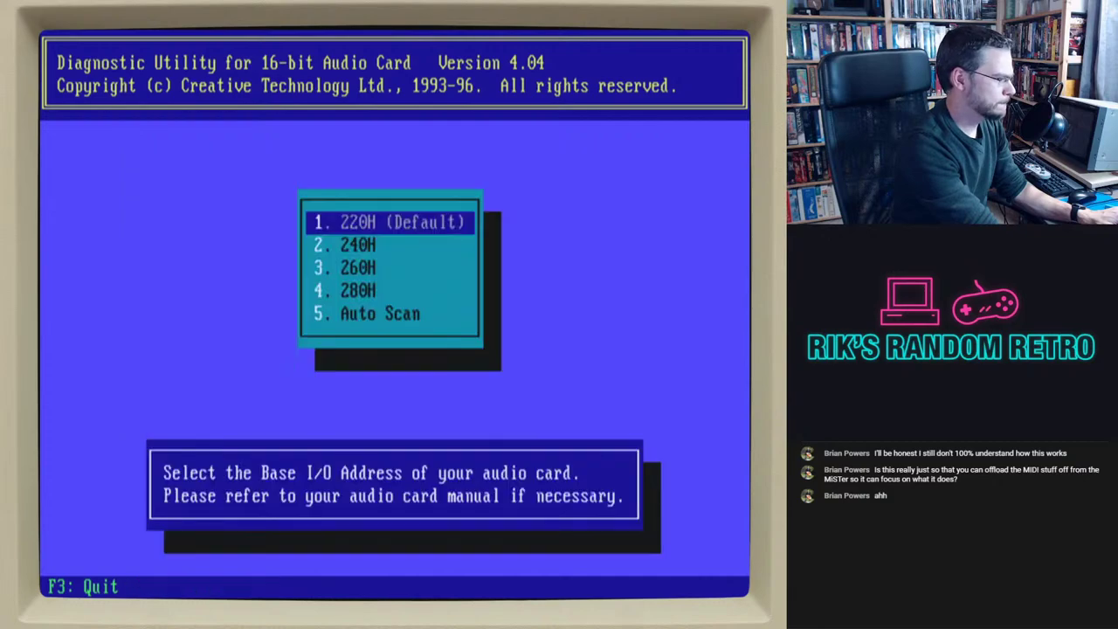